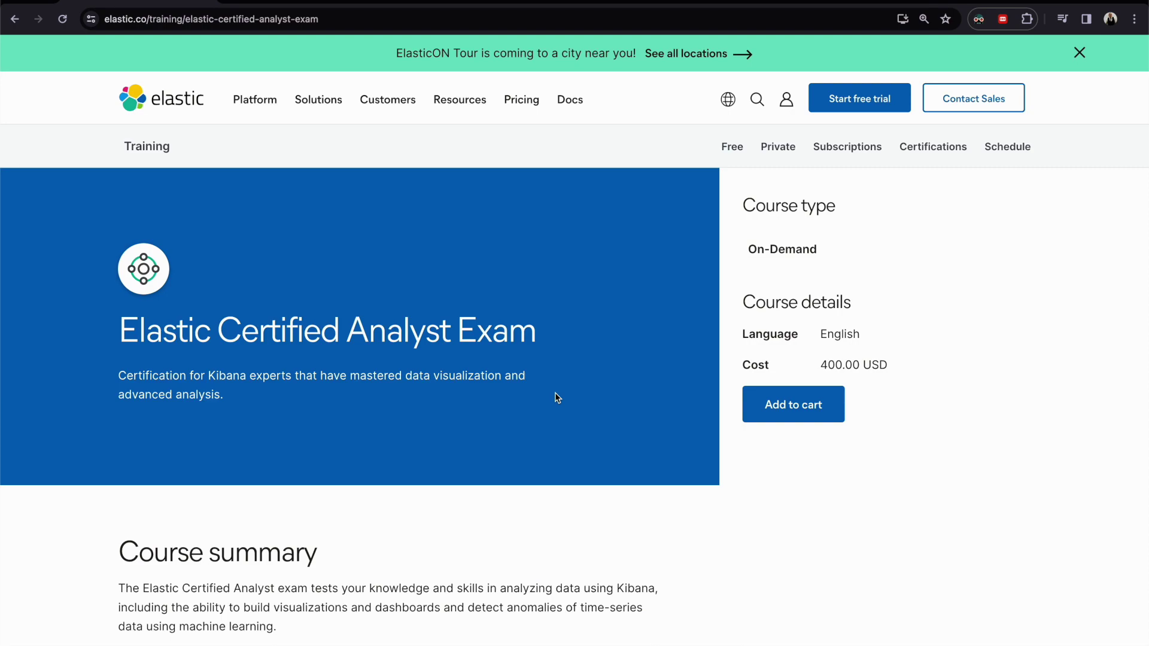
{"action": "scroll", "coordinate": [555, 462], "scroll_direction": "down", "scroll_amount": 5}
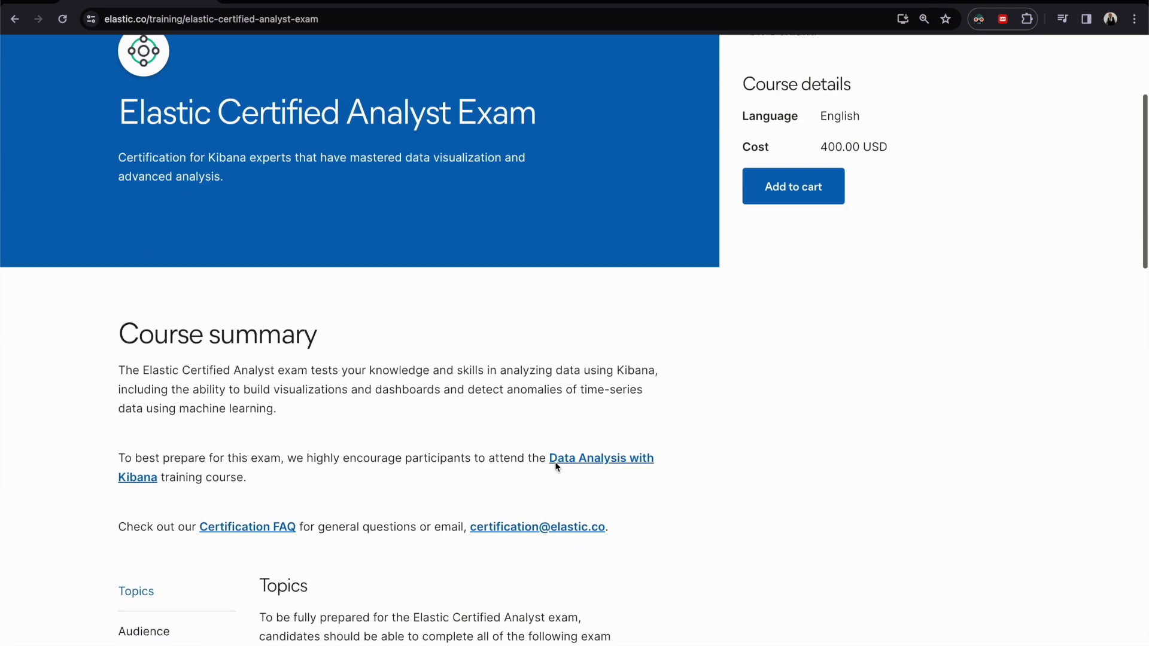
{"action": "scroll", "coordinate": [556, 462], "scroll_direction": "down", "scroll_amount": 5}
{"action": "scroll", "coordinate": [556, 463], "scroll_direction": "down", "scroll_amount": 5}
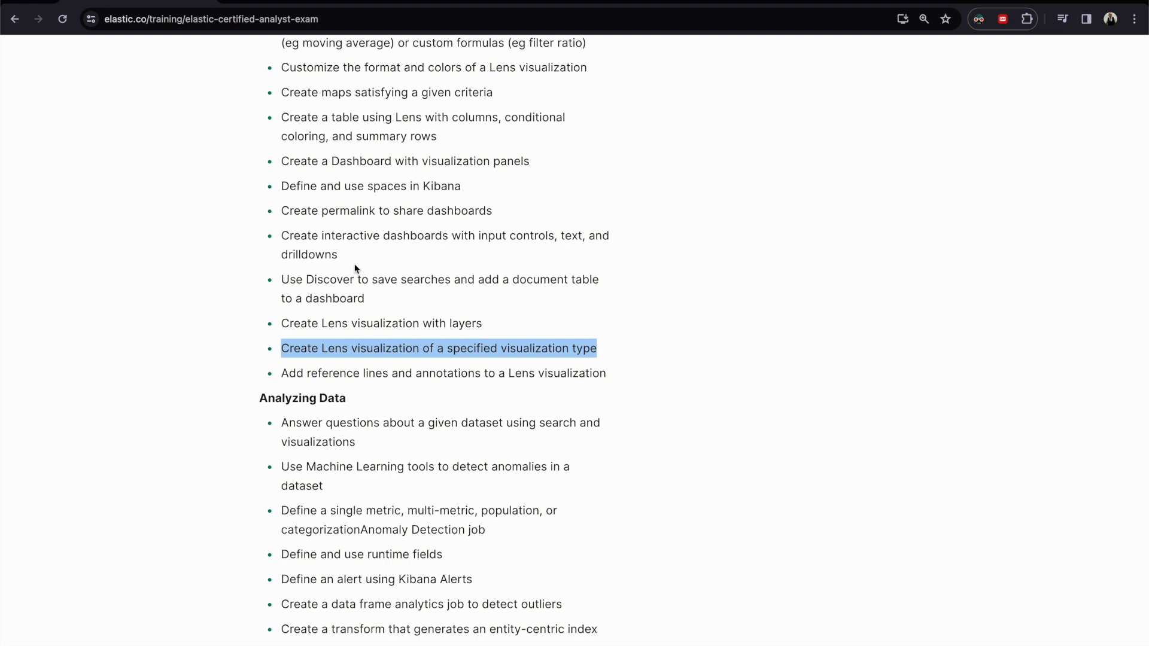
Switch to the Kibana localhost browser tab showing the Welcome home page
{"action": "left_click", "coordinate": [342, 11]}
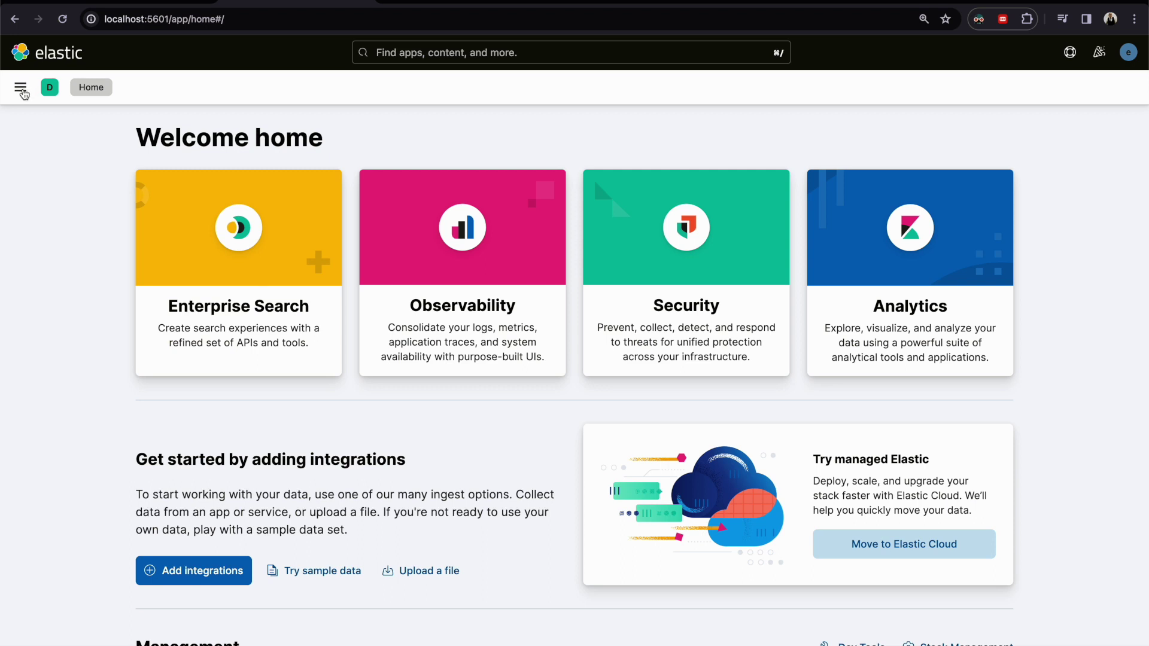
Go to Visualize Library, browse the Aggregation based chart types, then dismiss the chooser
{"action": "left_click", "coordinate": [23, 88]}
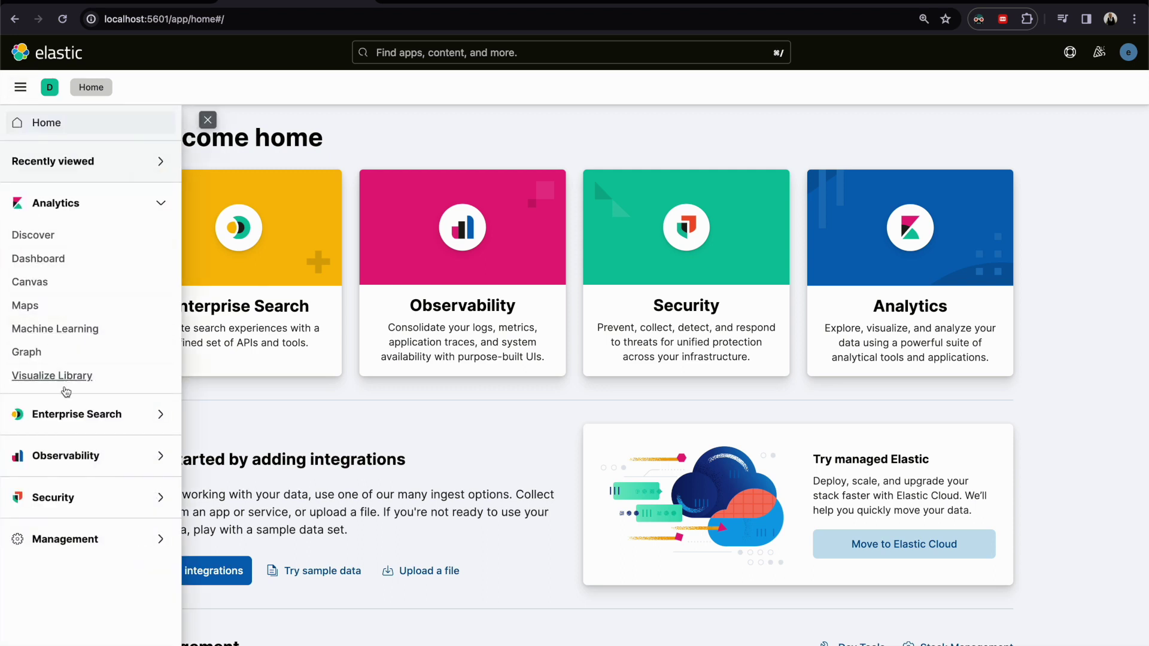
{"action": "left_click", "coordinate": [51, 375]}
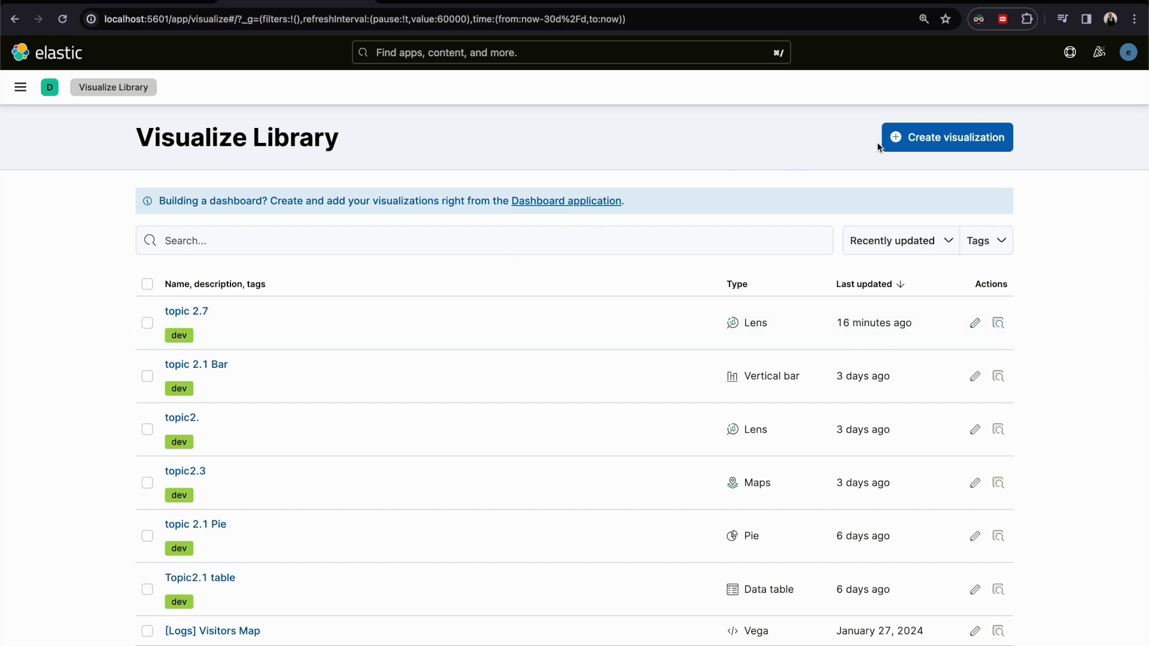
{"action": "left_click", "coordinate": [948, 137]}
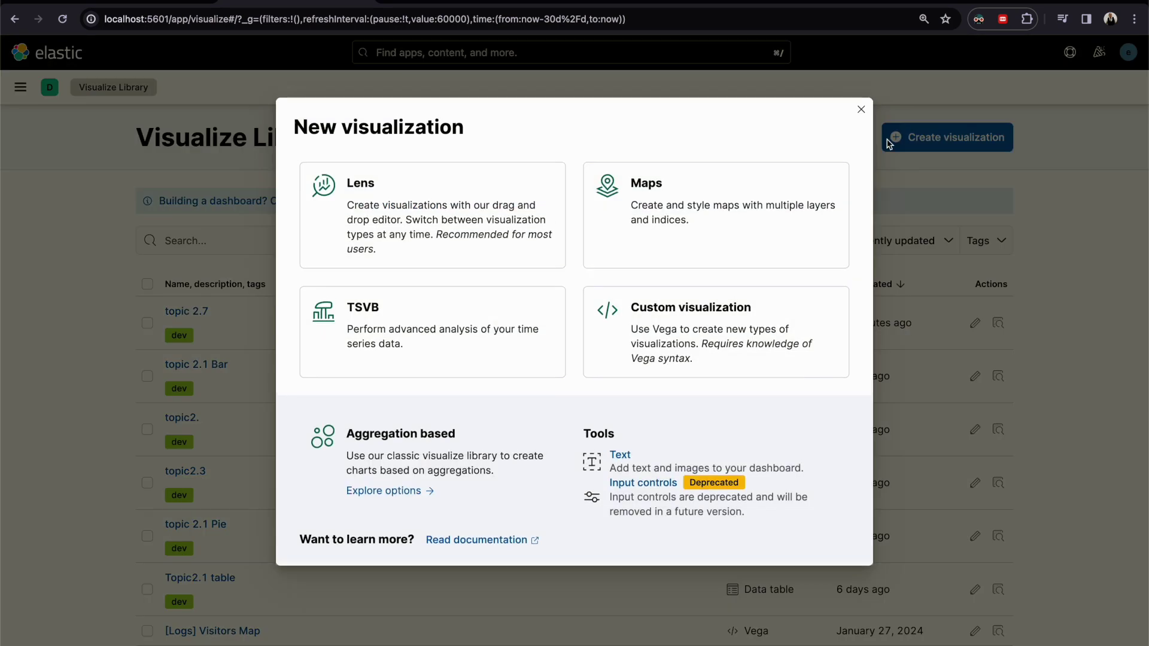
{"action": "left_click", "coordinate": [478, 461]}
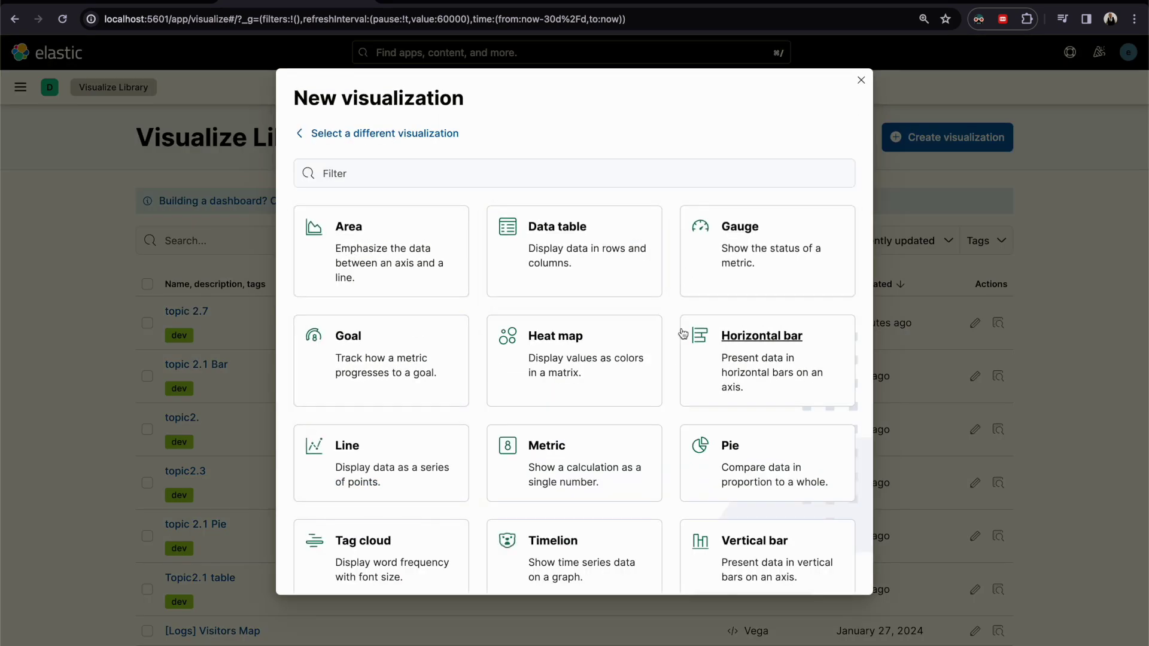
{"action": "scroll", "coordinate": [413, 503], "scroll_direction": "down", "scroll_amount": 1}
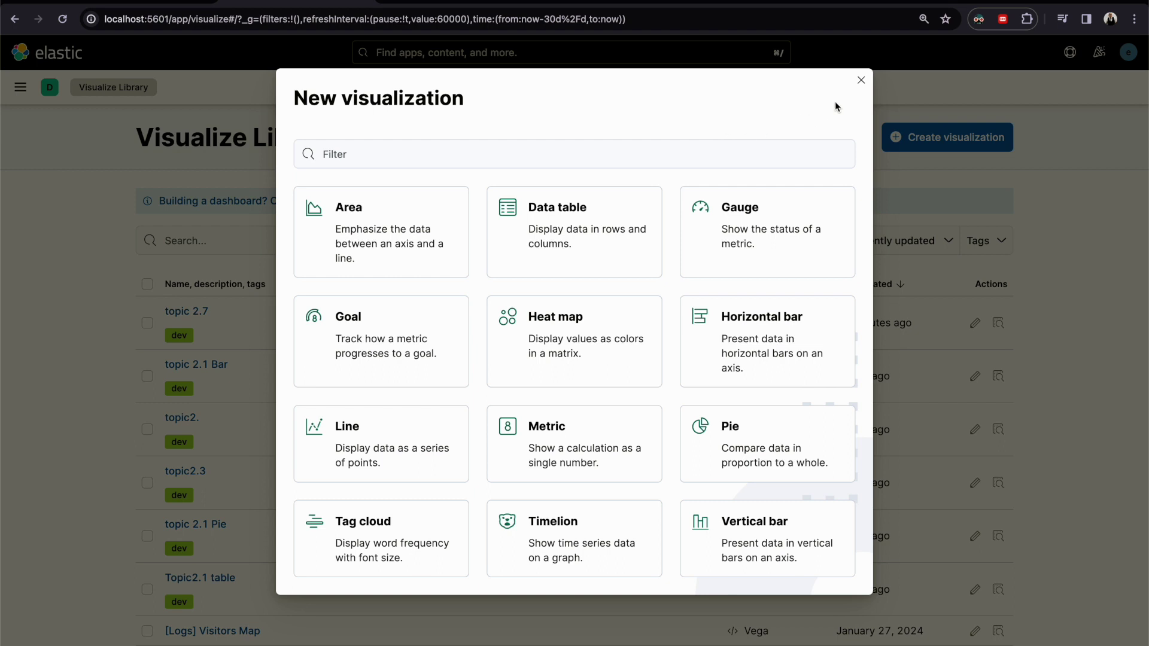
{"action": "left_click", "coordinate": [859, 83]}
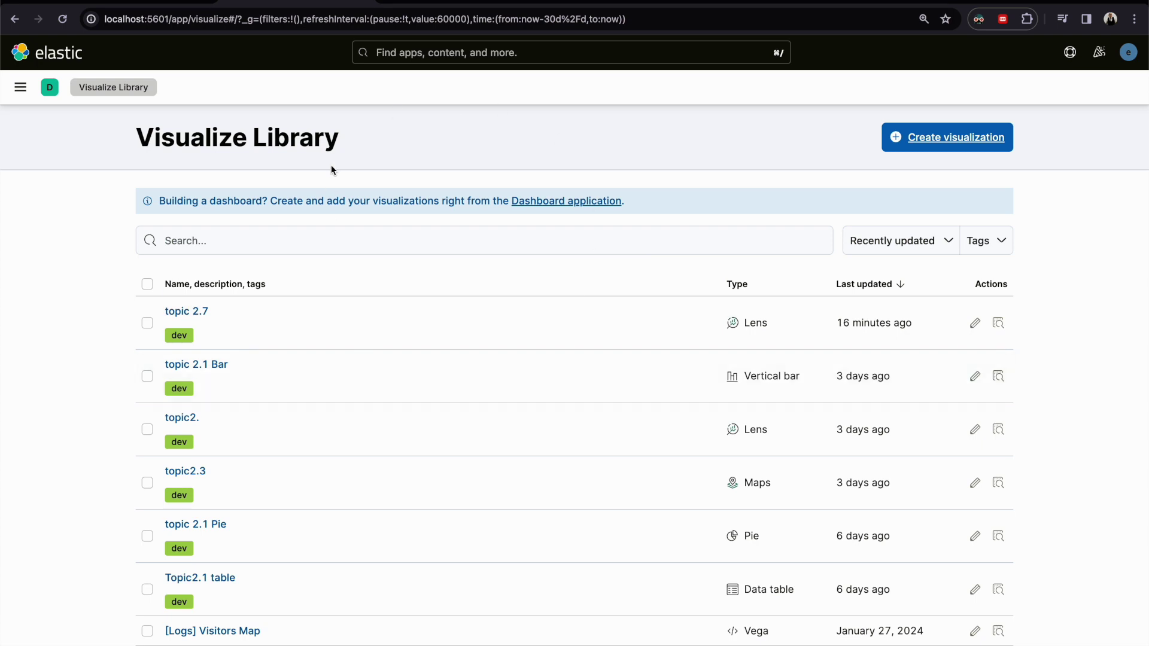
Create a new visualization using the Lens editor
{"action": "left_click", "coordinate": [21, 86]}
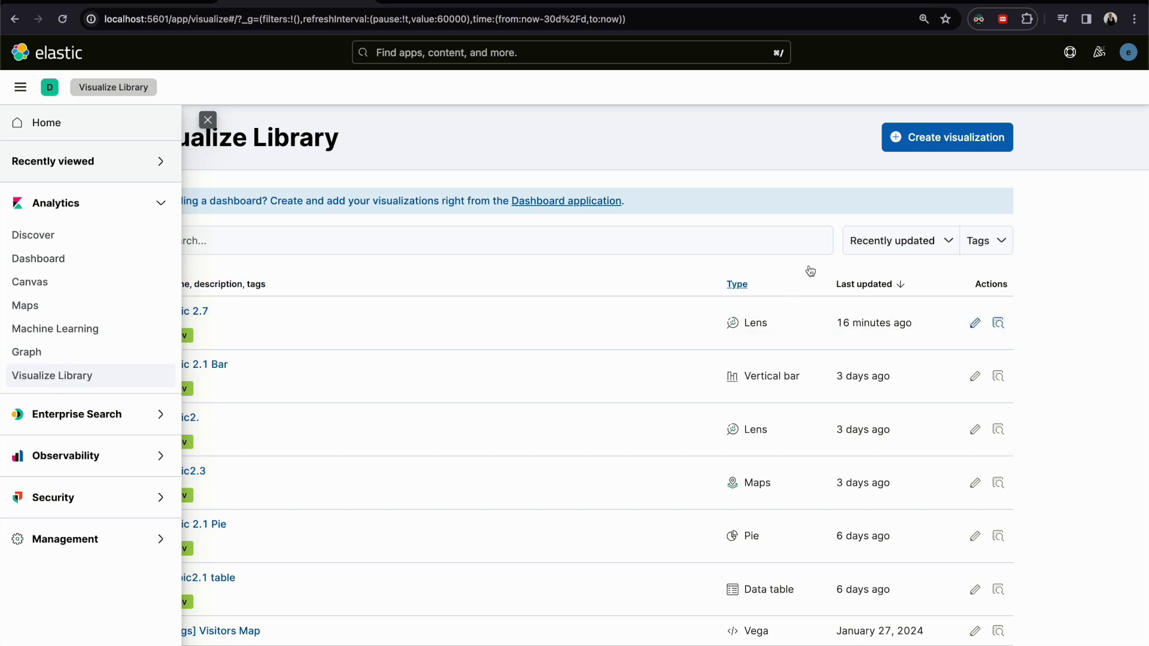
{"action": "left_click", "coordinate": [947, 138]}
{"action": "left_click", "coordinate": [395, 189]}
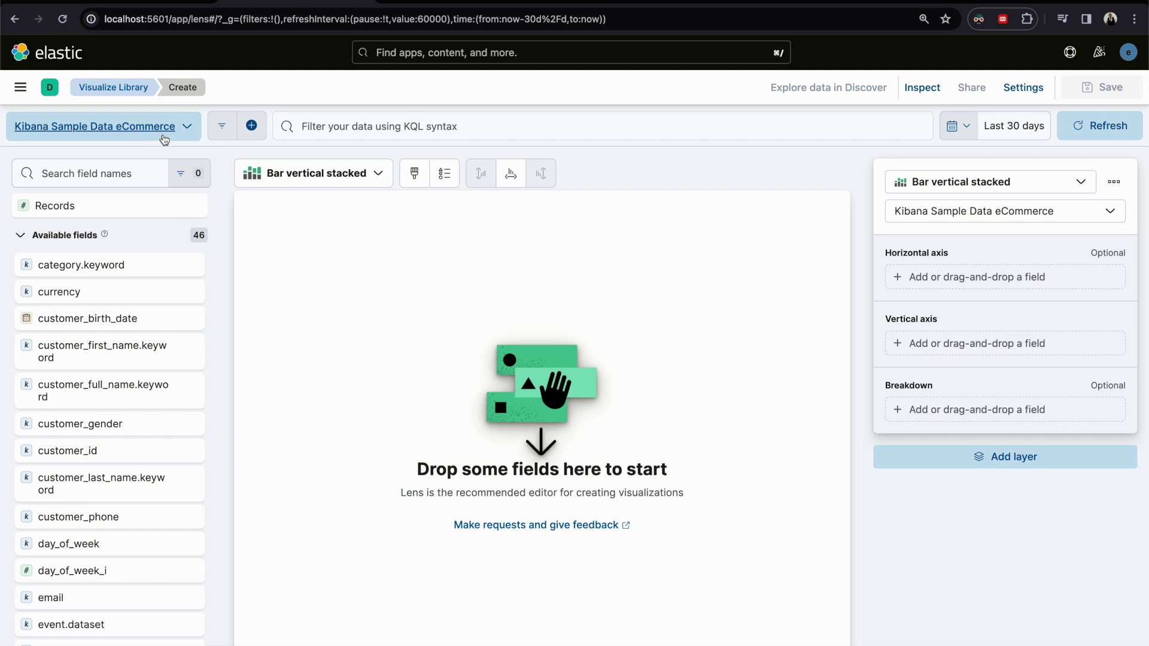
Switch the data view to Kibana Sample Data Logs, then bring up Discover's menu options
{"action": "left_click", "coordinate": [144, 126]}
{"action": "left_click", "coordinate": [97, 310]}
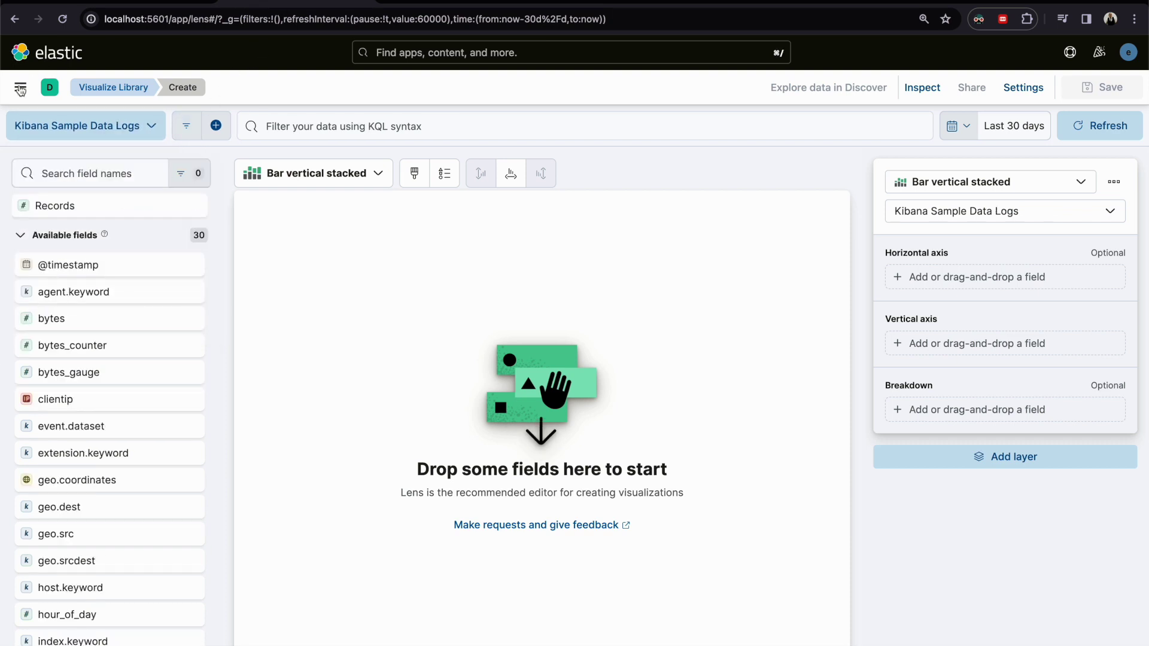
{"action": "left_click", "coordinate": [20, 87]}
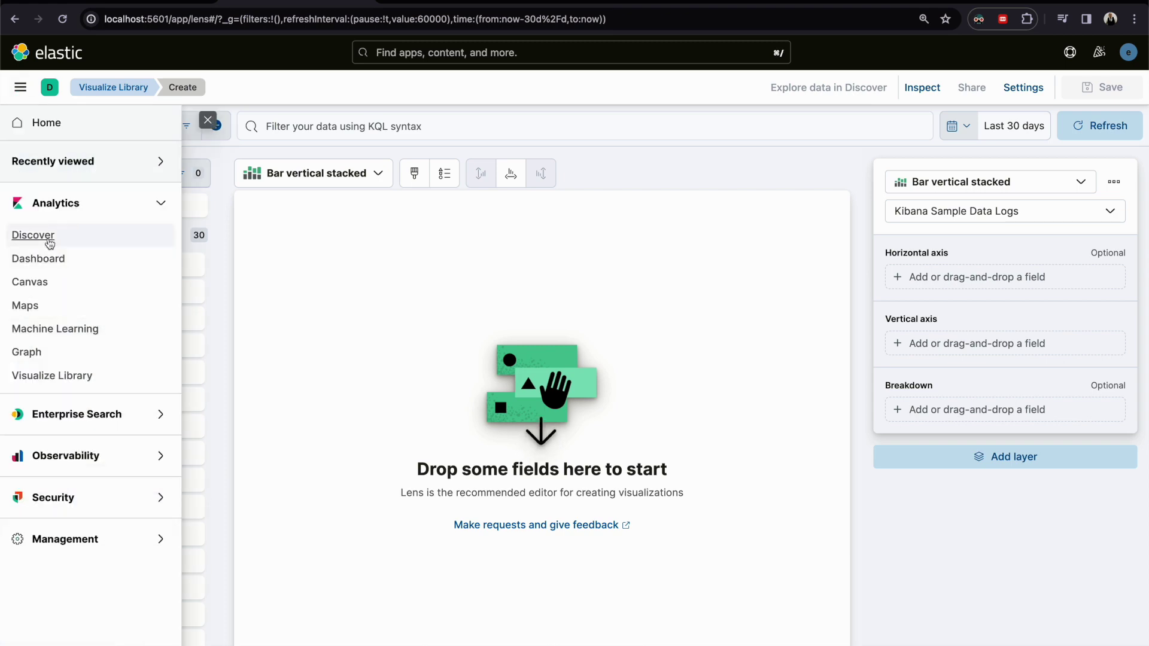
{"action": "right_click", "coordinate": [33, 235]}
{"action": "key", "text": "Escape"}
{"action": "left_click", "coordinate": [33, 235]}
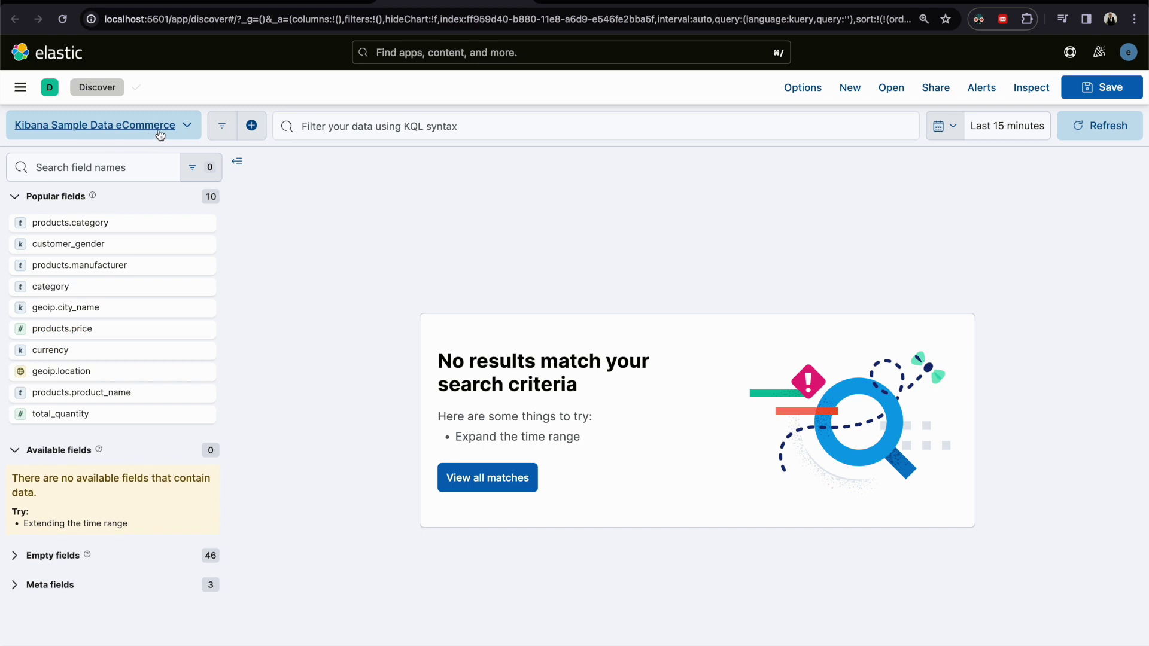
{"action": "left_click", "coordinate": [159, 126]}
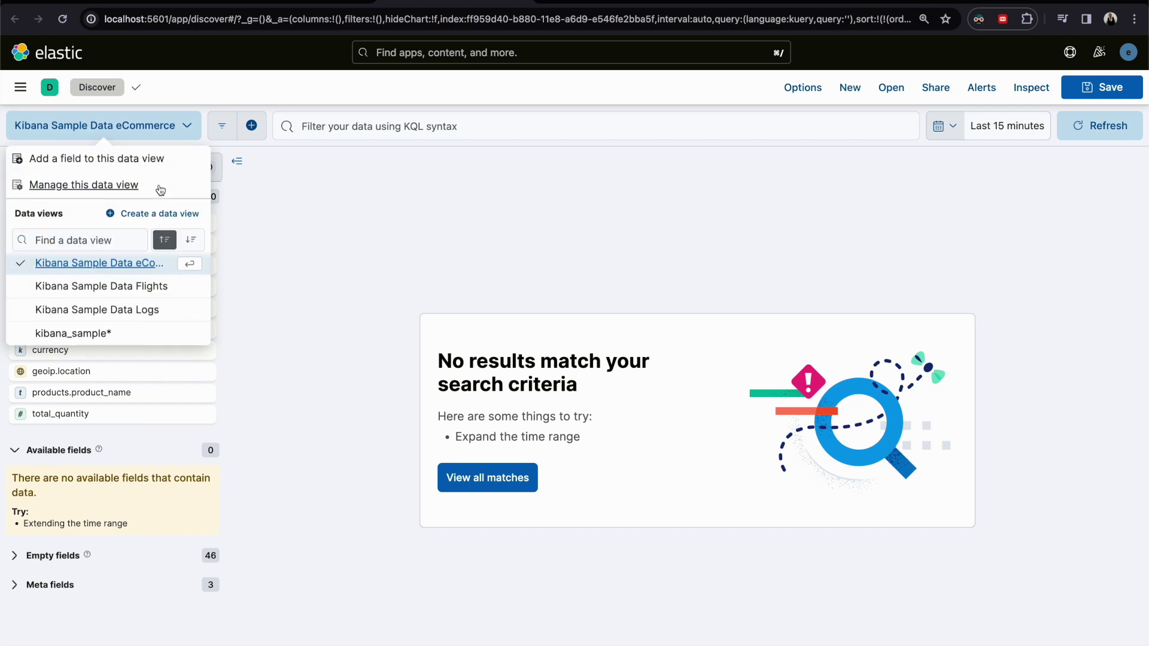
{"action": "left_click", "coordinate": [97, 310]}
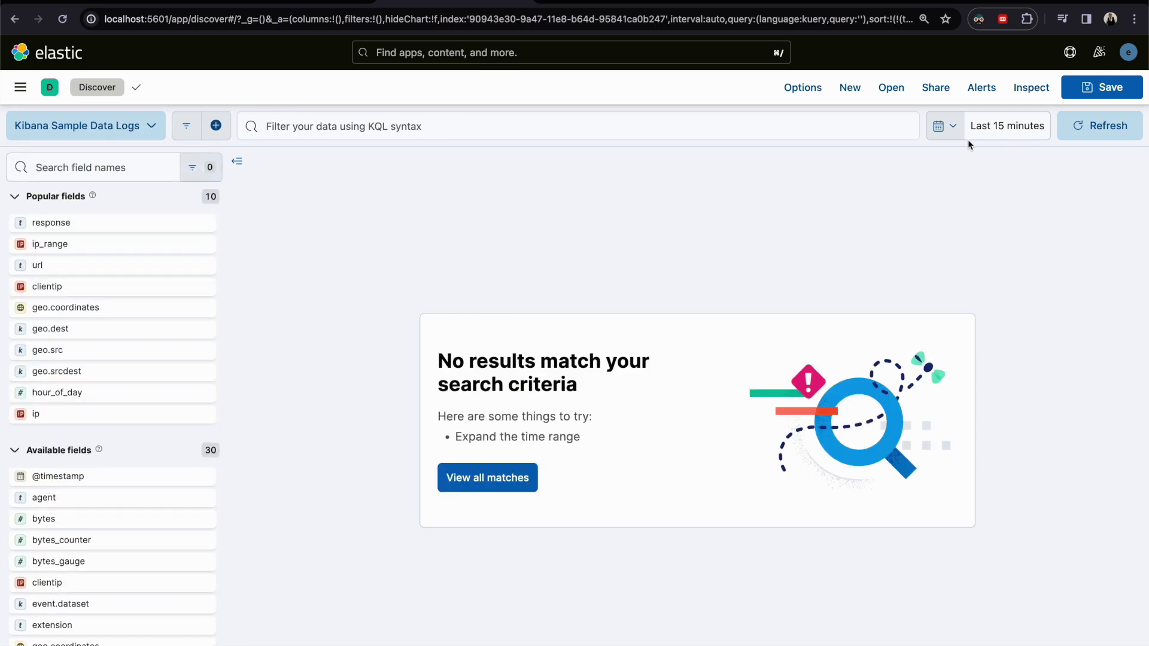
{"action": "left_click", "coordinate": [945, 126]}
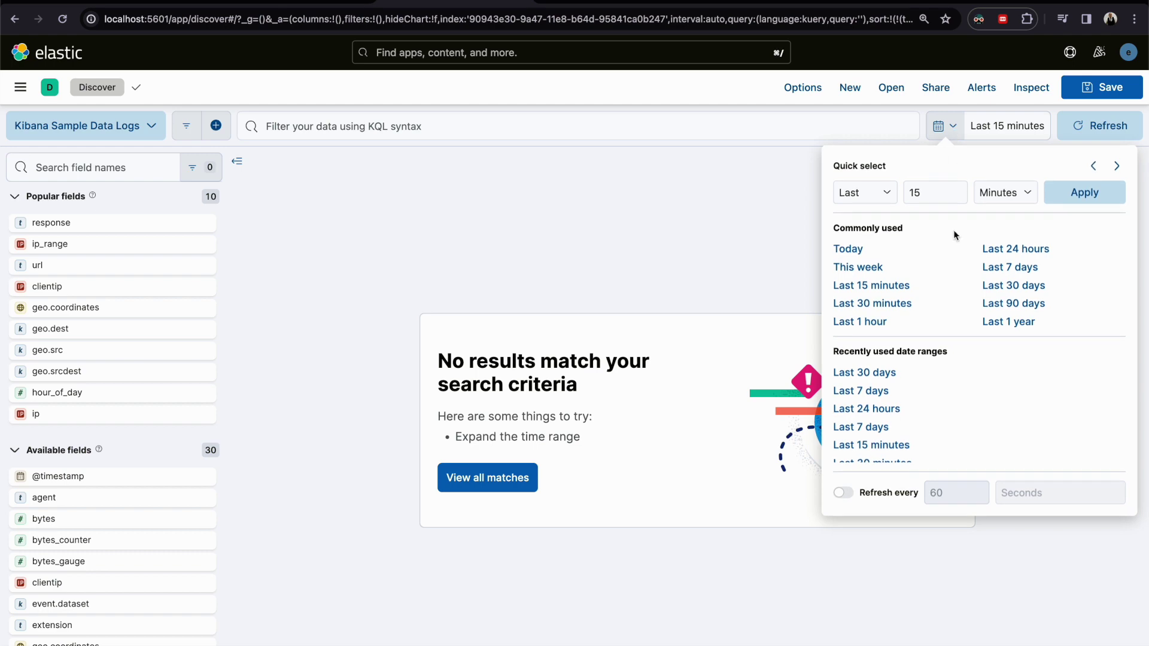
{"action": "left_click", "coordinate": [1010, 284]}
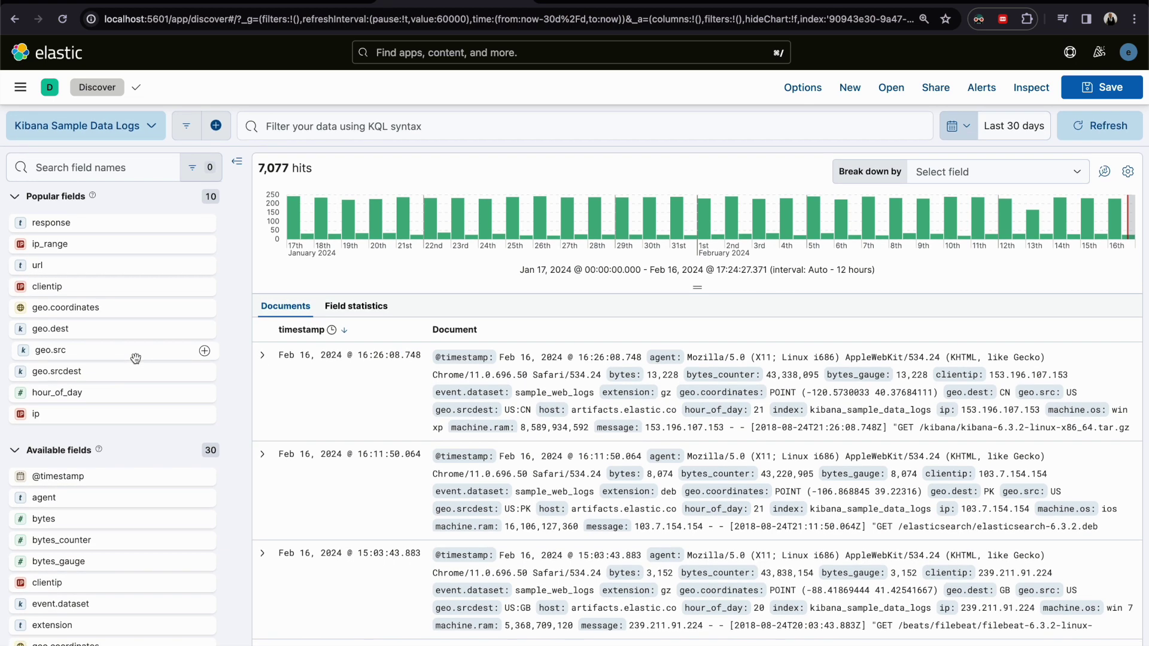
{"action": "scroll", "coordinate": [136, 358], "scroll_direction": "down", "scroll_amount": 3}
{"action": "scroll", "coordinate": [136, 358], "scroll_direction": "down", "scroll_amount": 5}
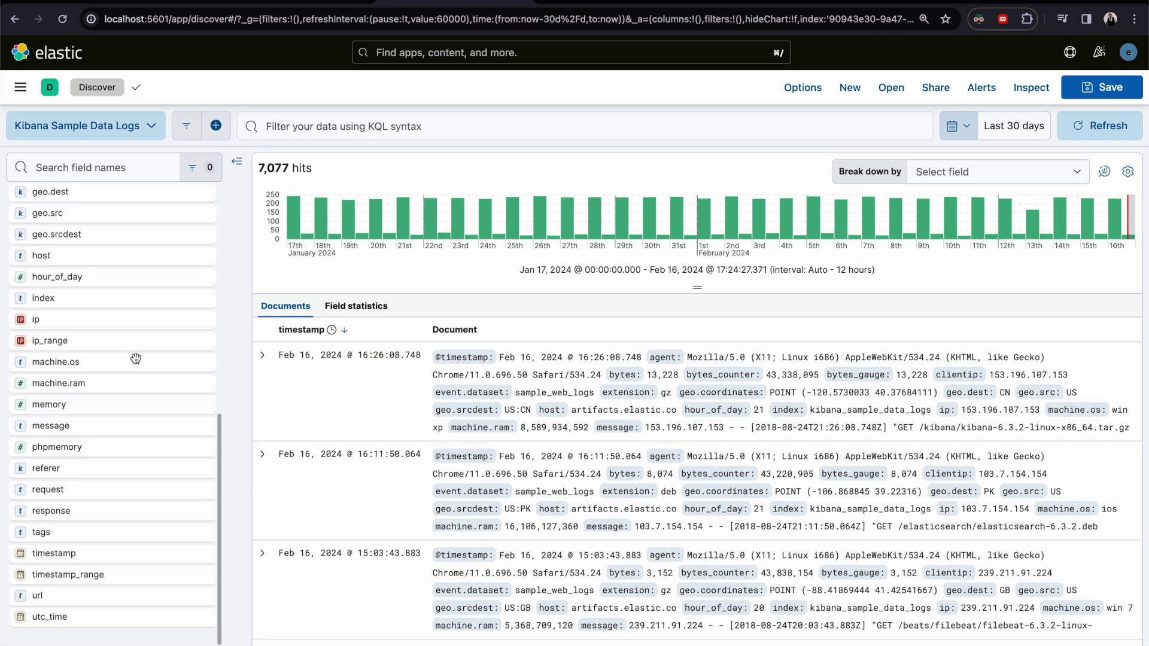
{"action": "scroll", "coordinate": [136, 359], "scroll_direction": "up", "scroll_amount": 4}
{"action": "scroll", "coordinate": [136, 358], "scroll_direction": "up", "scroll_amount": 3}
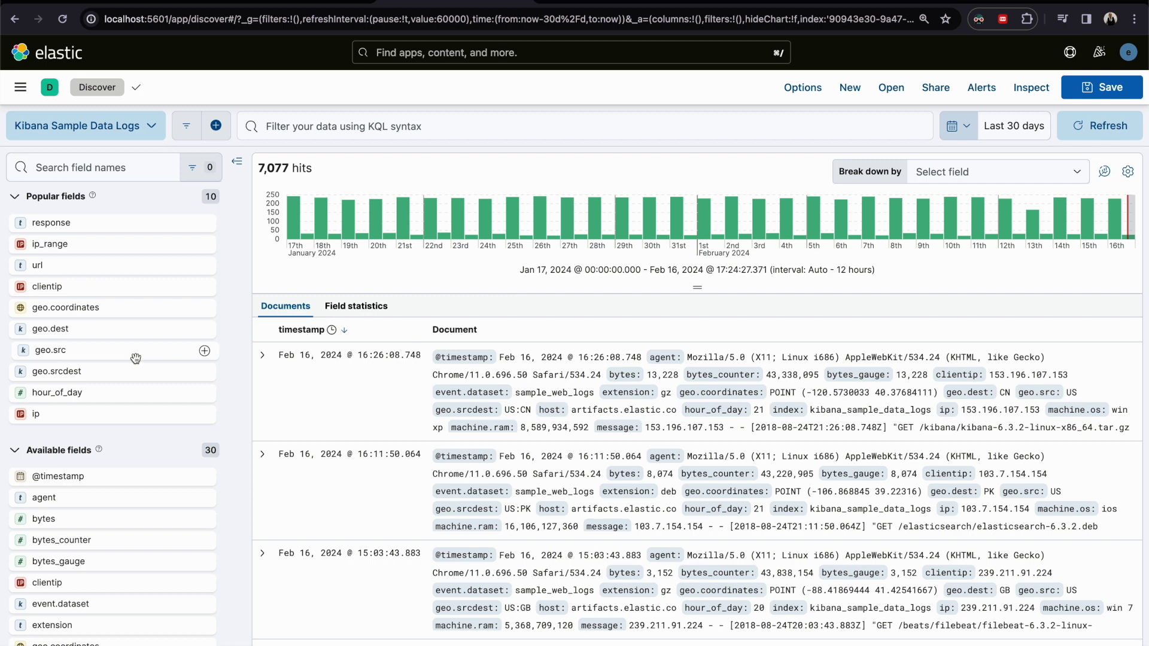
{"action": "scroll", "coordinate": [136, 358], "scroll_direction": "down", "scroll_amount": 4}
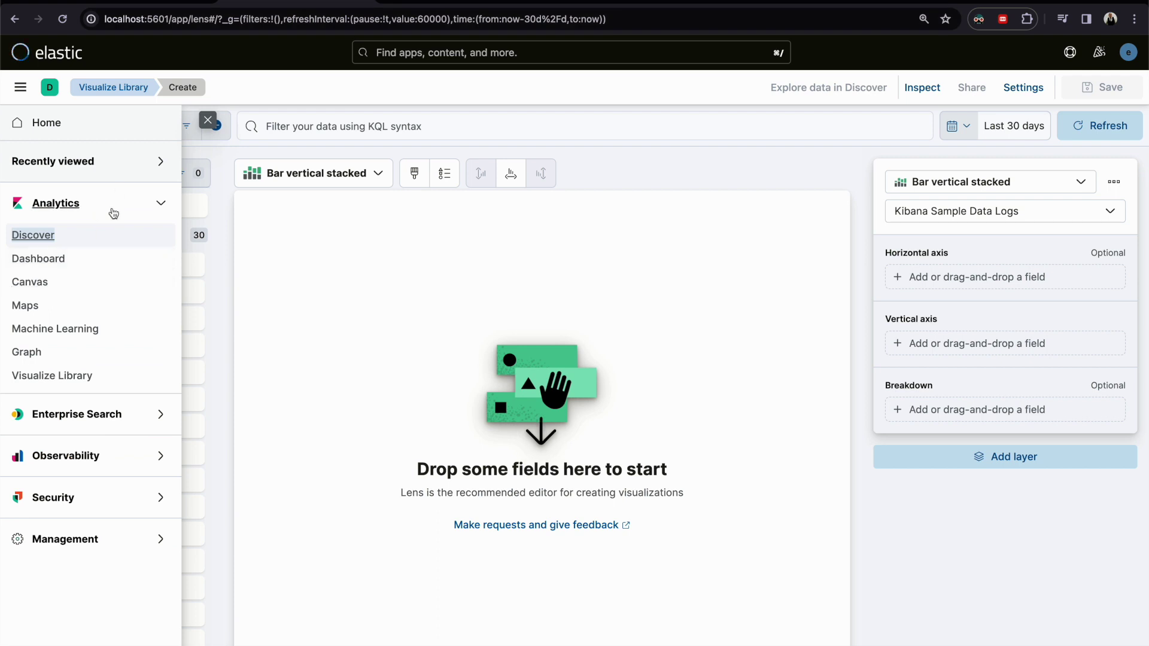
{"action": "left_click", "coordinate": [251, 225]}
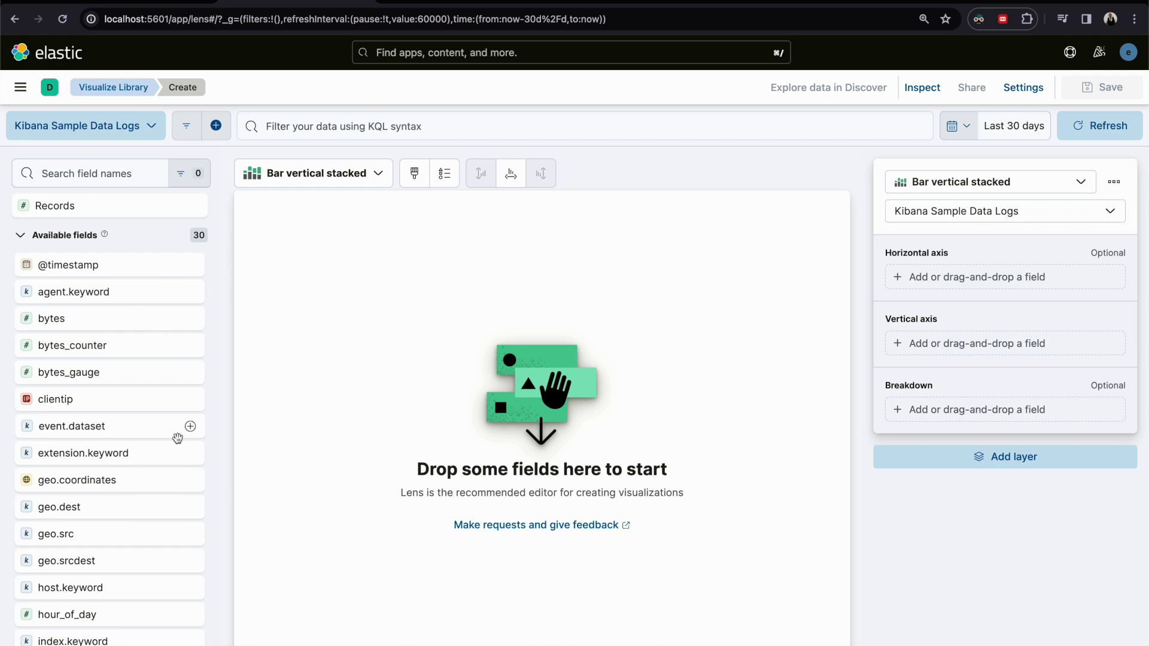
{"action": "scroll", "coordinate": [178, 439], "scroll_direction": "down", "scroll_amount": 2}
{"action": "scroll", "coordinate": [177, 439], "scroll_direction": "down", "scroll_amount": 3}
{"action": "scroll", "coordinate": [178, 439], "scroll_direction": "down", "scroll_amount": 2}
{"action": "scroll", "coordinate": [177, 439], "scroll_direction": "down", "scroll_amount": 2}
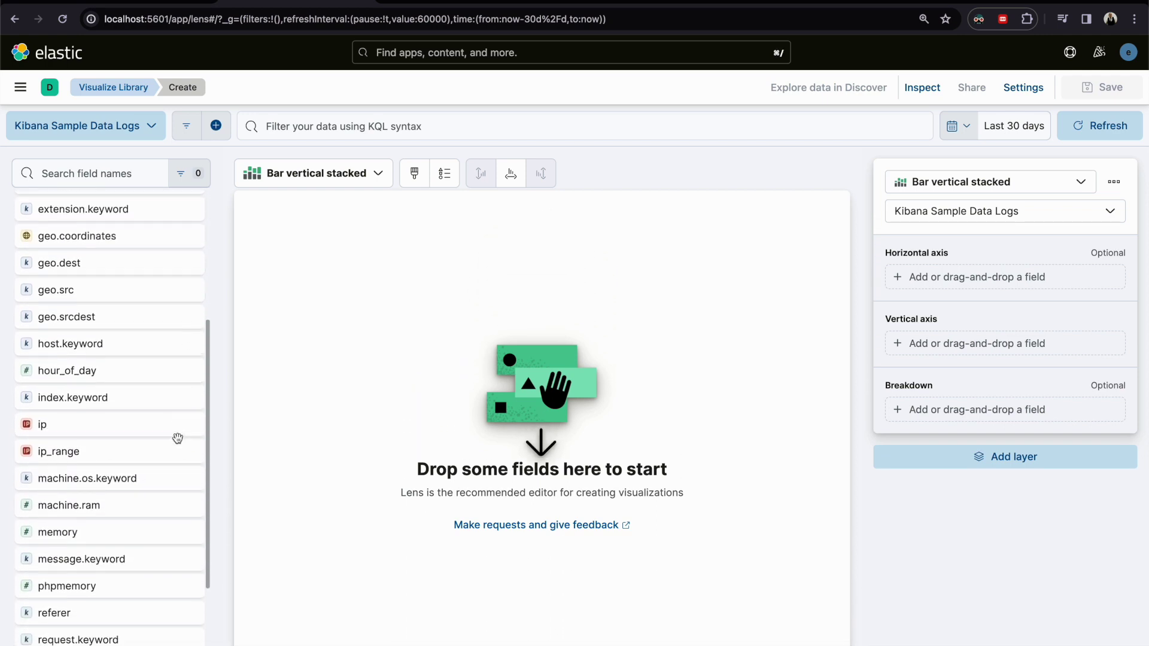
{"action": "scroll", "coordinate": [179, 439], "scroll_direction": "down", "scroll_amount": 2}
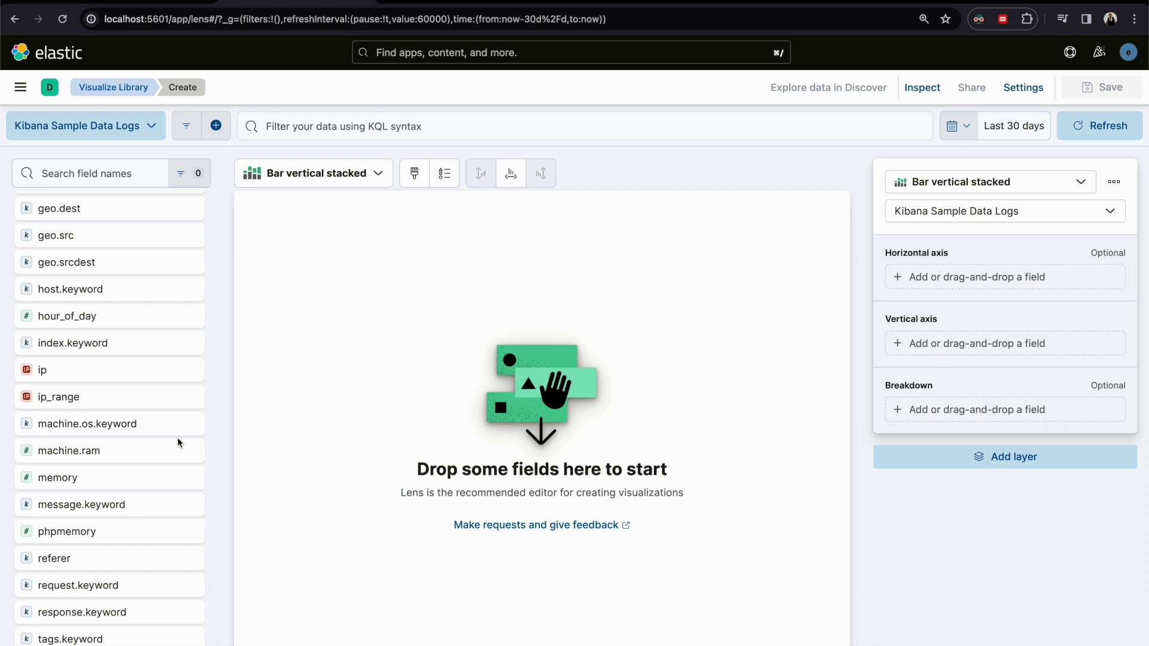
{"action": "scroll", "coordinate": [127, 505], "scroll_direction": "down", "scroll_amount": 3}
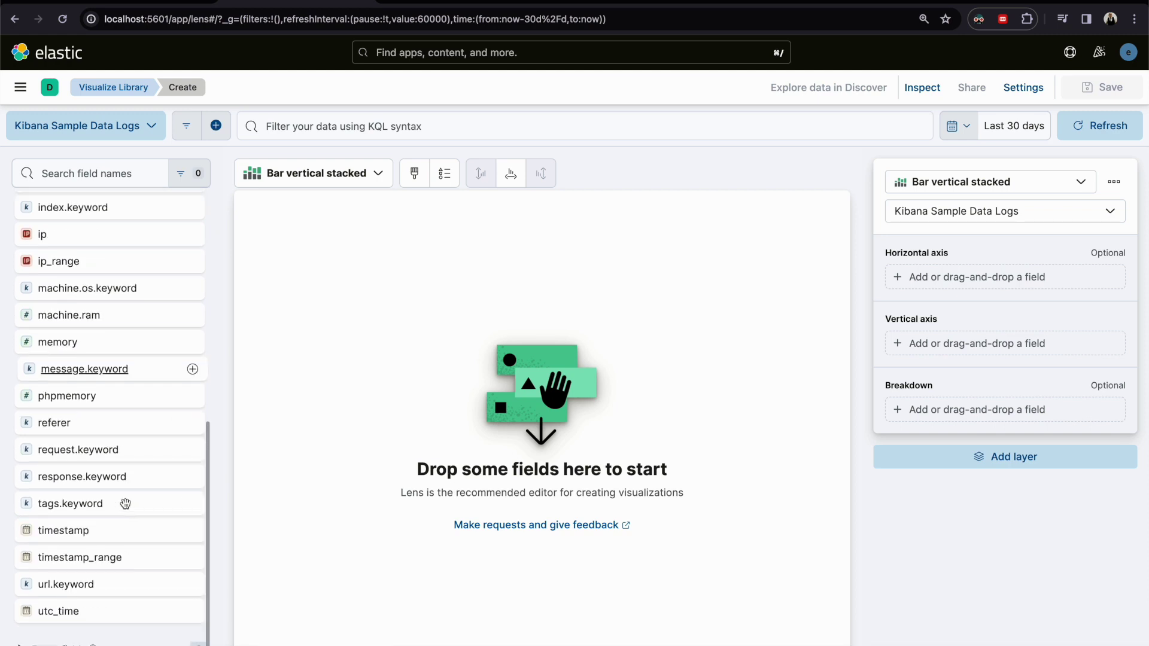
{"action": "scroll", "coordinate": [126, 504], "scroll_direction": "up", "scroll_amount": 5}
{"action": "scroll", "coordinate": [126, 449], "scroll_direction": "up", "scroll_amount": 5}
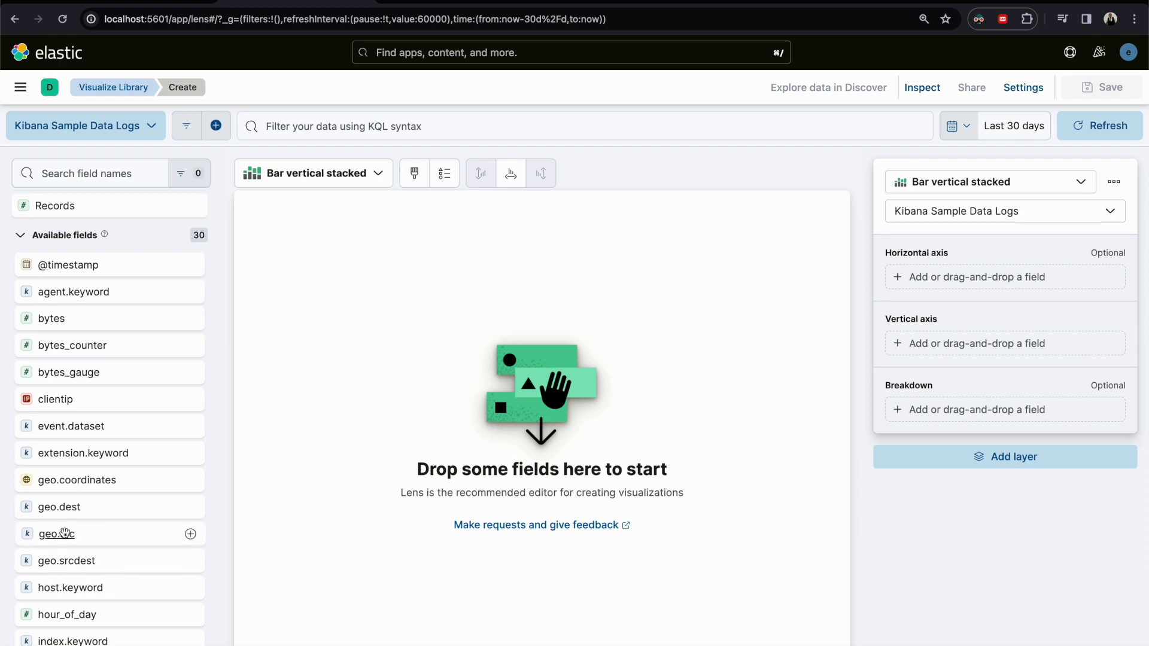
{"action": "left_click_drag", "start_coordinate": [64, 534], "coordinate": [387, 362]}
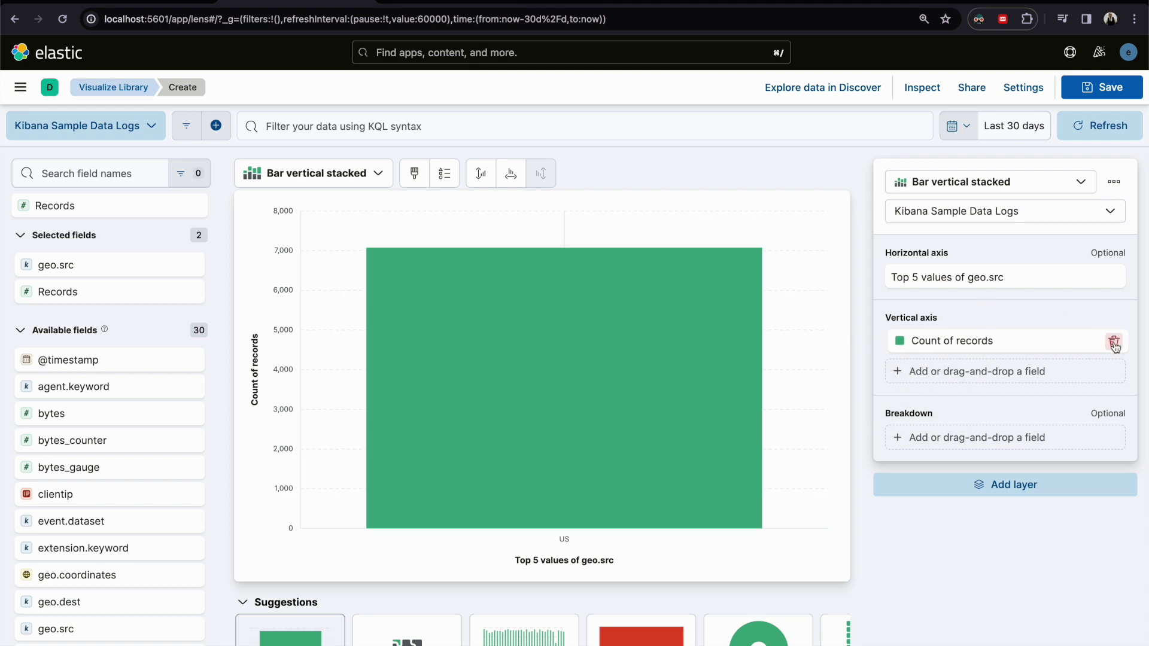
{"action": "left_click", "coordinate": [1114, 343]}
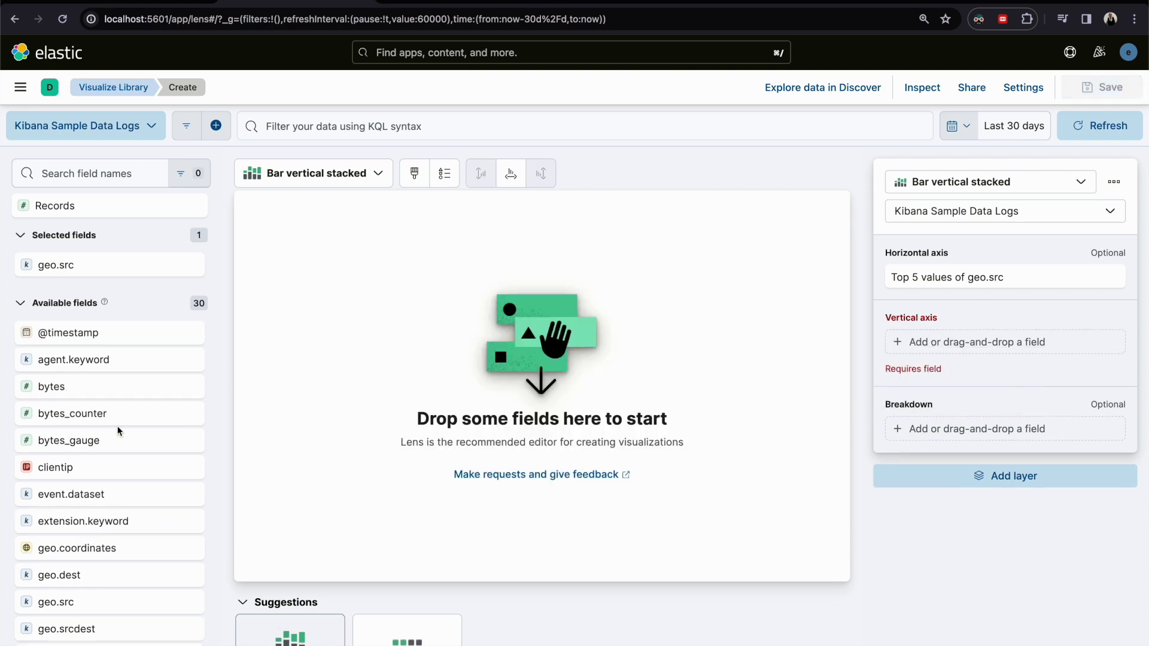
{"action": "left_click_drag", "start_coordinate": [61, 575], "coordinate": [444, 355]}
{"action": "left_click", "coordinate": [1113, 278]}
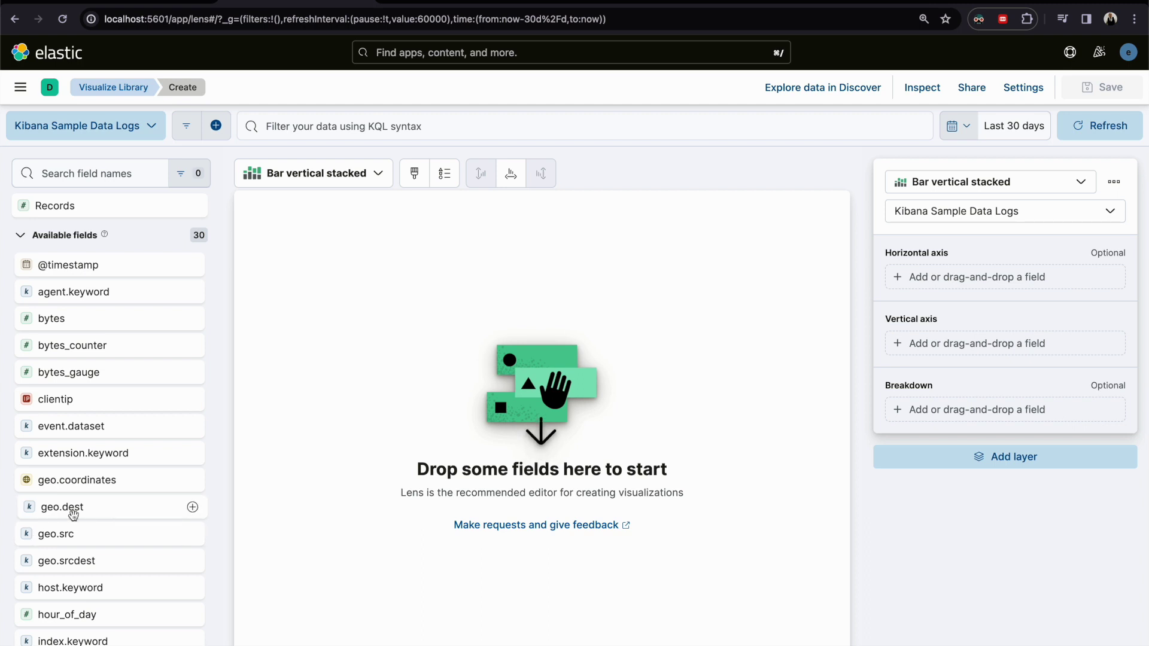
{"action": "left_click_drag", "start_coordinate": [59, 506], "coordinate": [421, 355]}
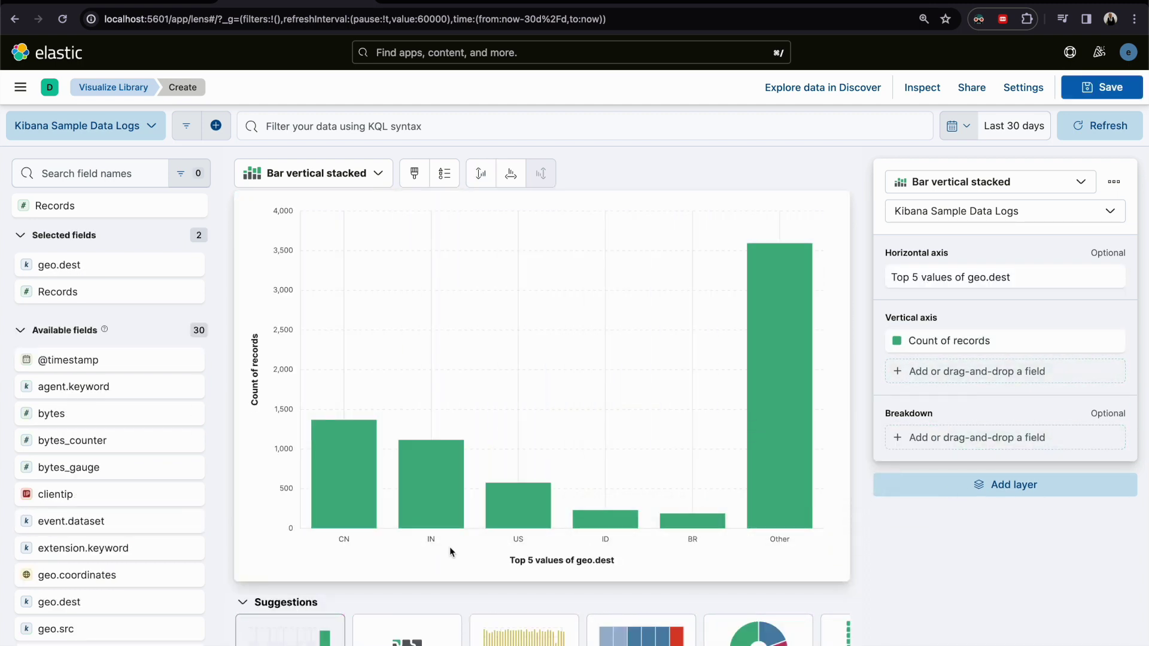
Set the geo.dest horizontal axis to 10 top values, with 'Group remaining values as Other' off
{"action": "left_click", "coordinate": [936, 284]}
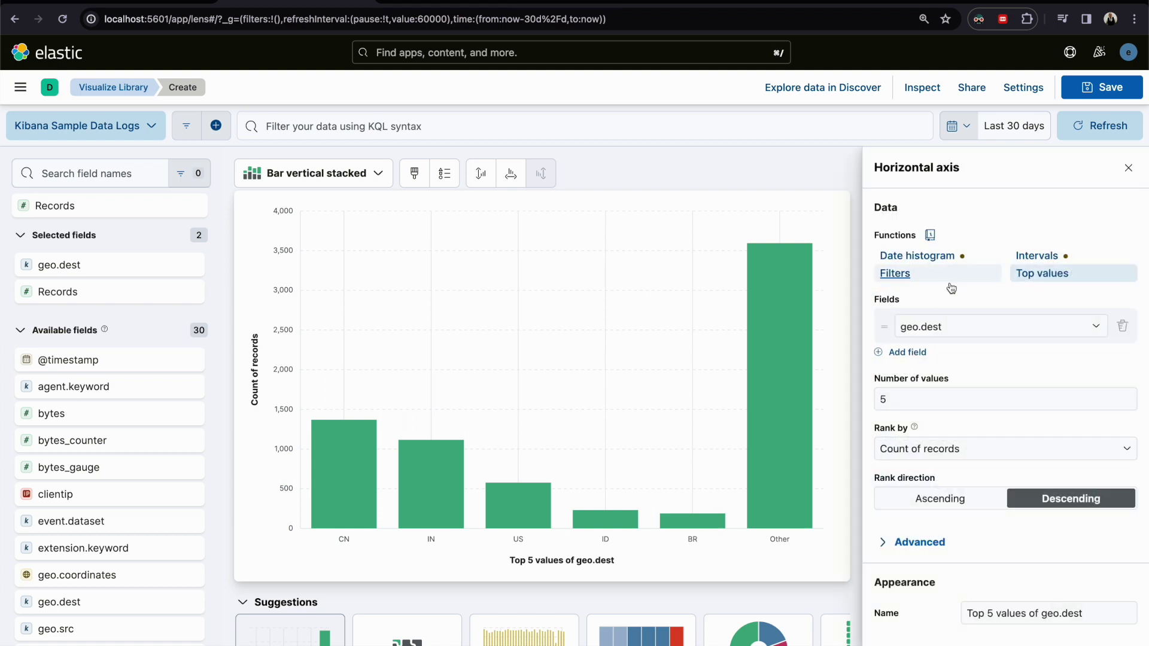
{"action": "left_click", "coordinate": [938, 400]}
{"action": "type", "text": "10"}
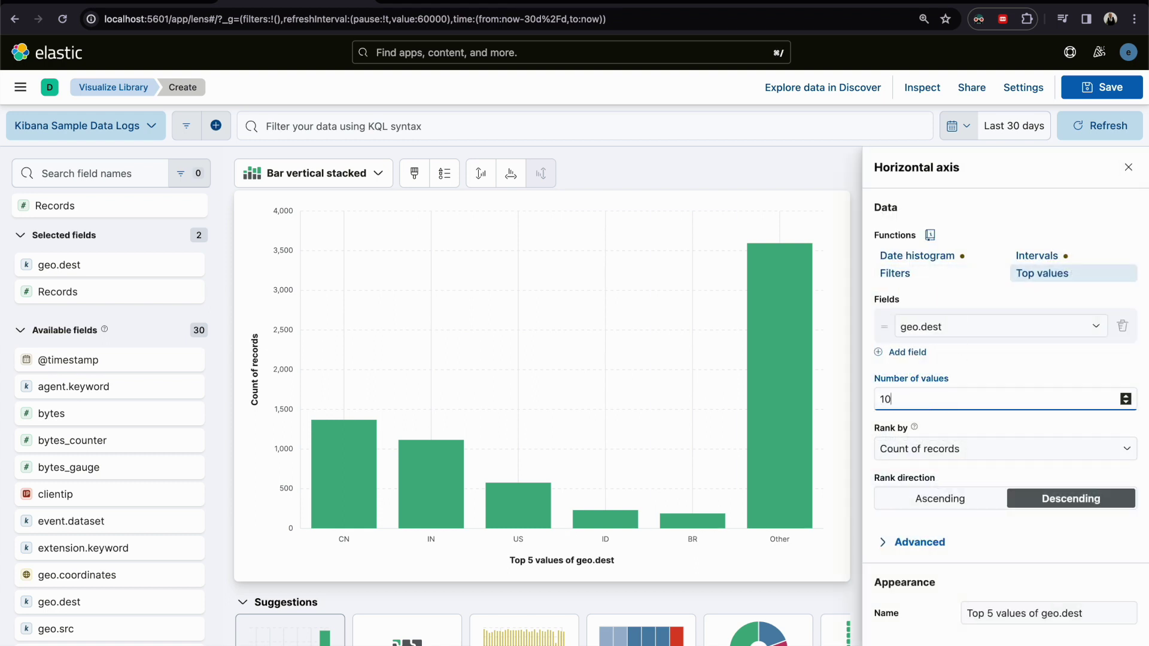
{"action": "left_click", "coordinate": [988, 467]}
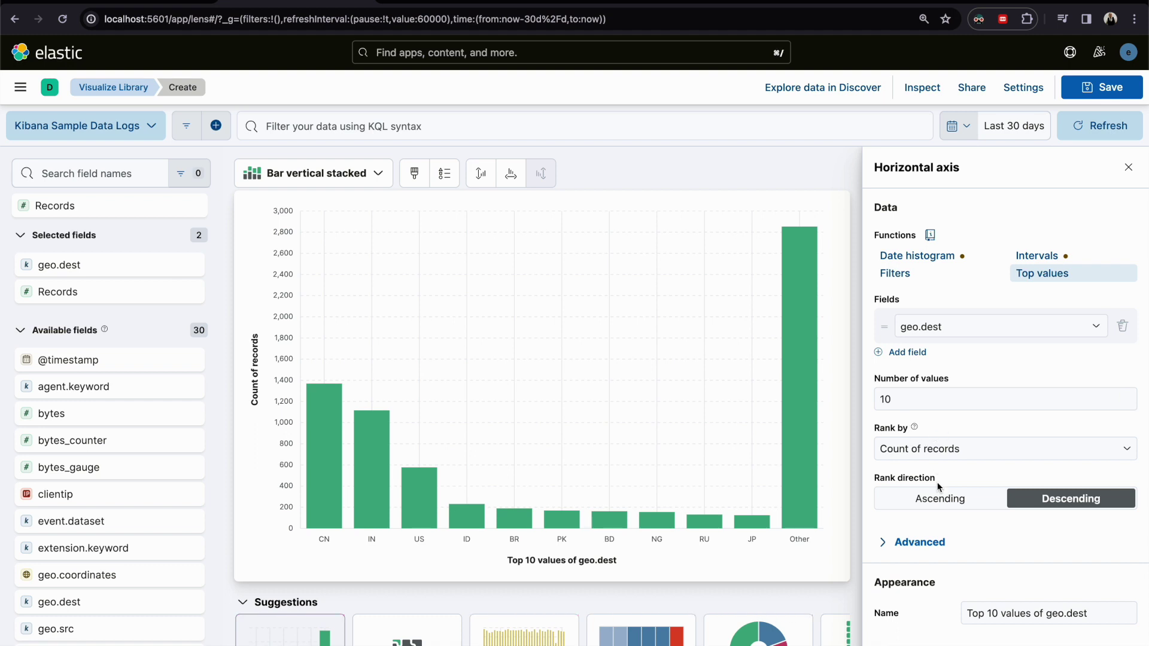
{"action": "left_click", "coordinate": [907, 542]}
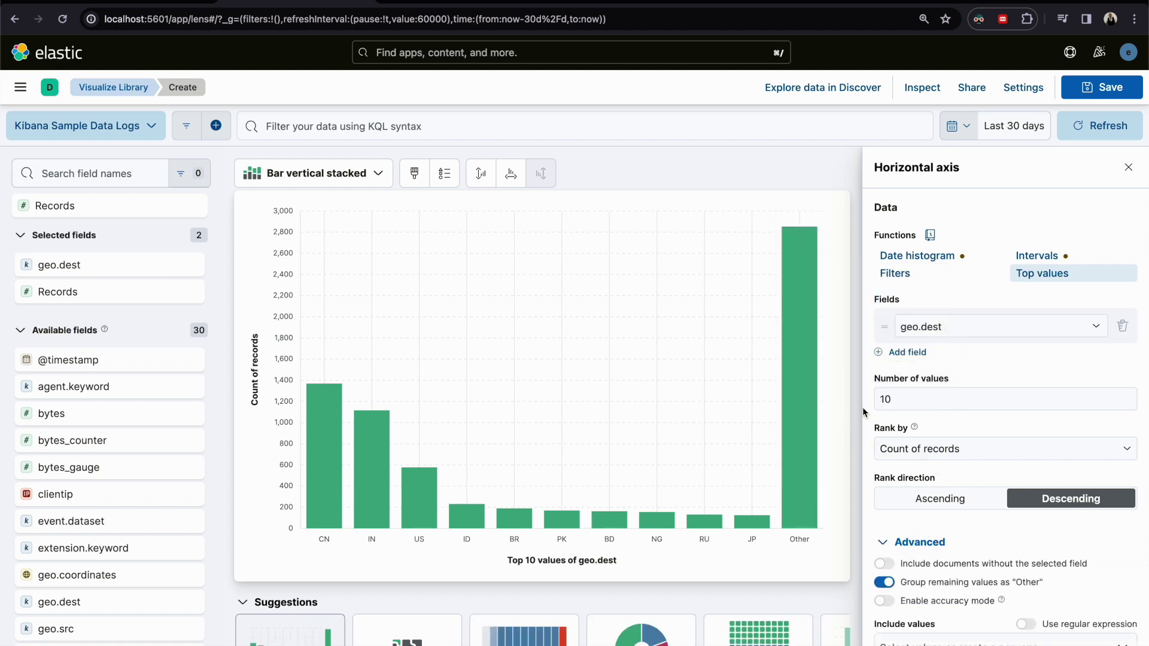
{"action": "scroll", "coordinate": [987, 405], "scroll_direction": "down", "scroll_amount": 3}
{"action": "left_click", "coordinate": [885, 463]}
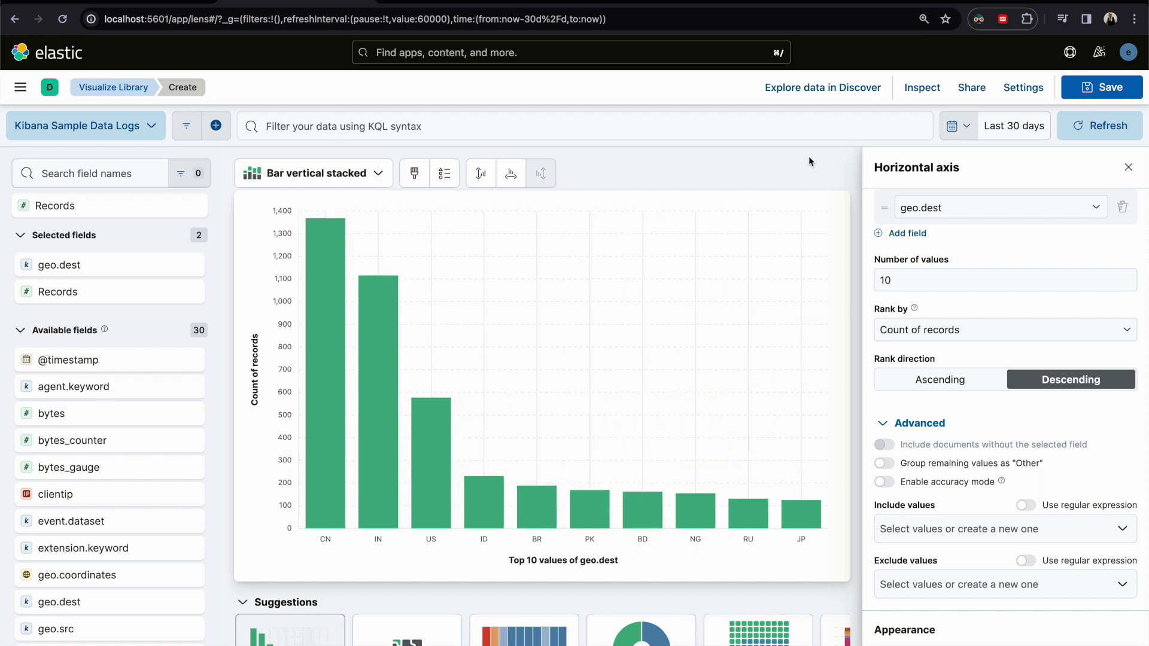
{"action": "left_click", "coordinate": [839, 157]}
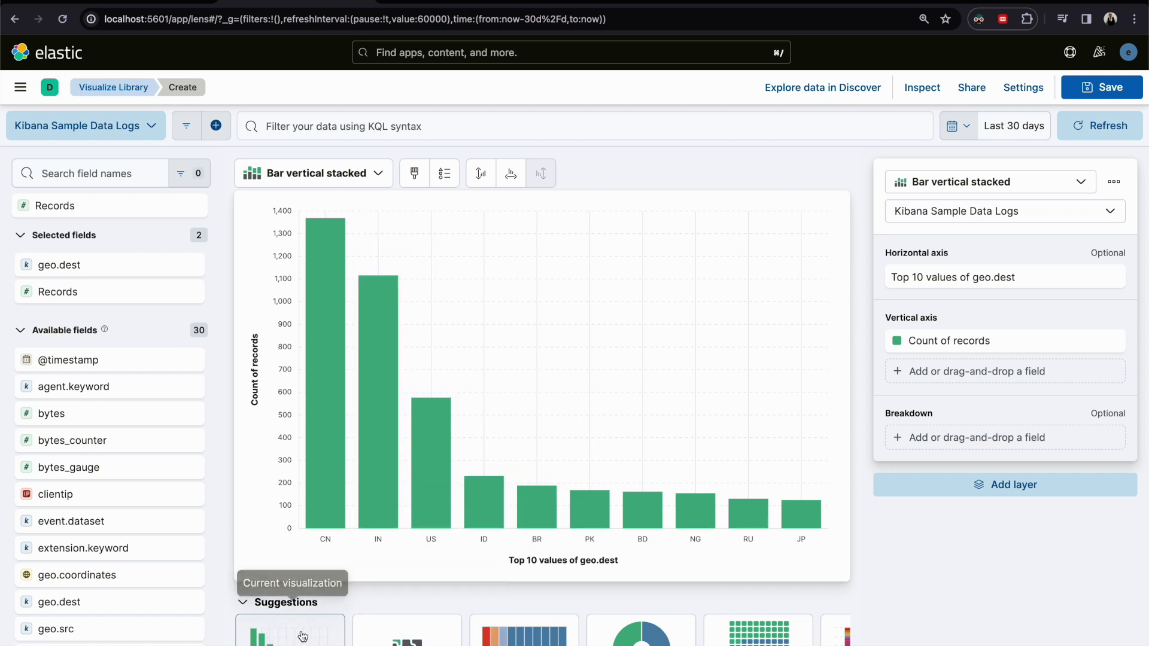
{"action": "scroll", "coordinate": [433, 633], "scroll_direction": "right", "scroll_amount": 2}
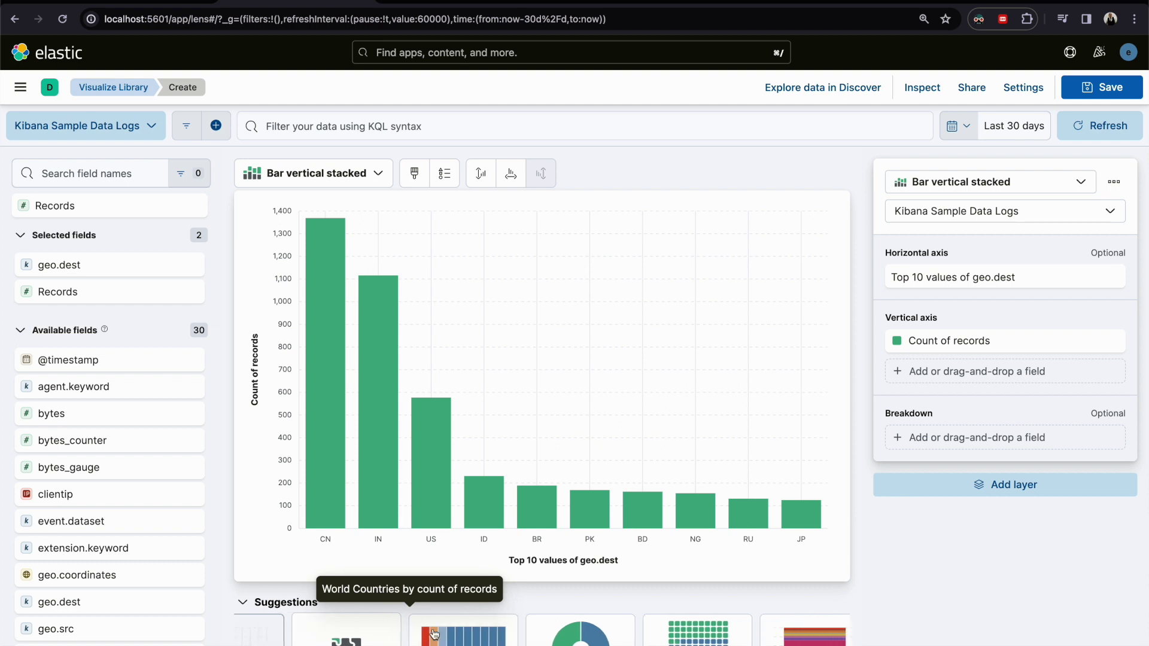
{"action": "scroll", "coordinate": [434, 634], "scroll_direction": "left", "scroll_amount": 2}
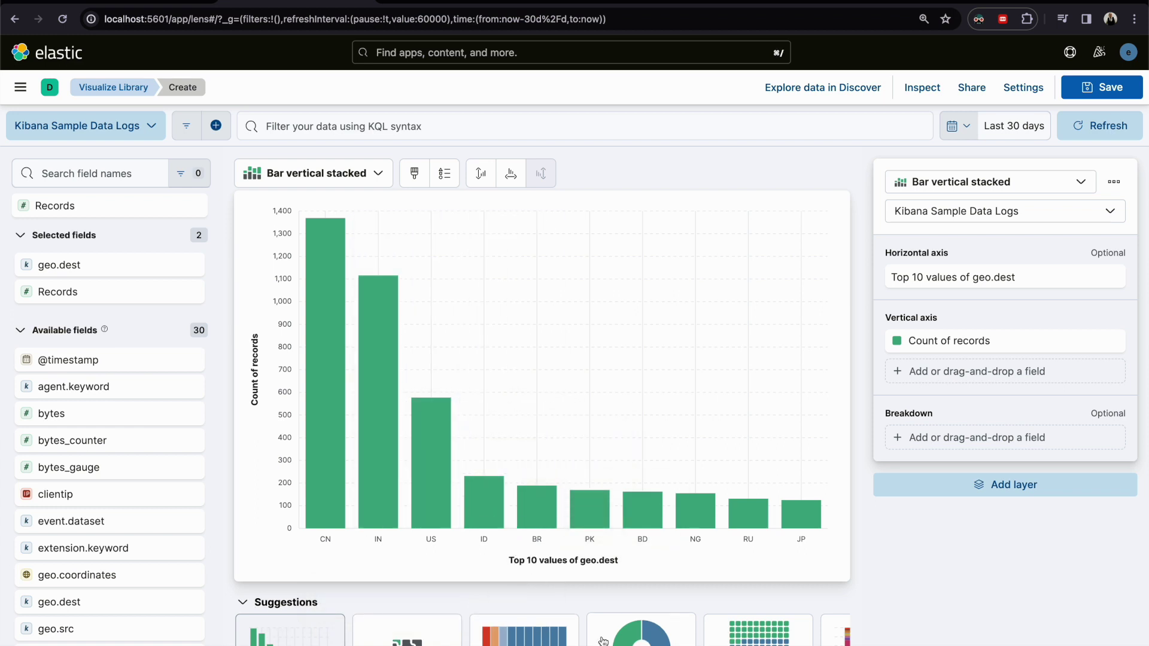
Try the Donut and Heat map suggestions, then settle on Region map and pan it
{"action": "left_click", "coordinate": [640, 634]}
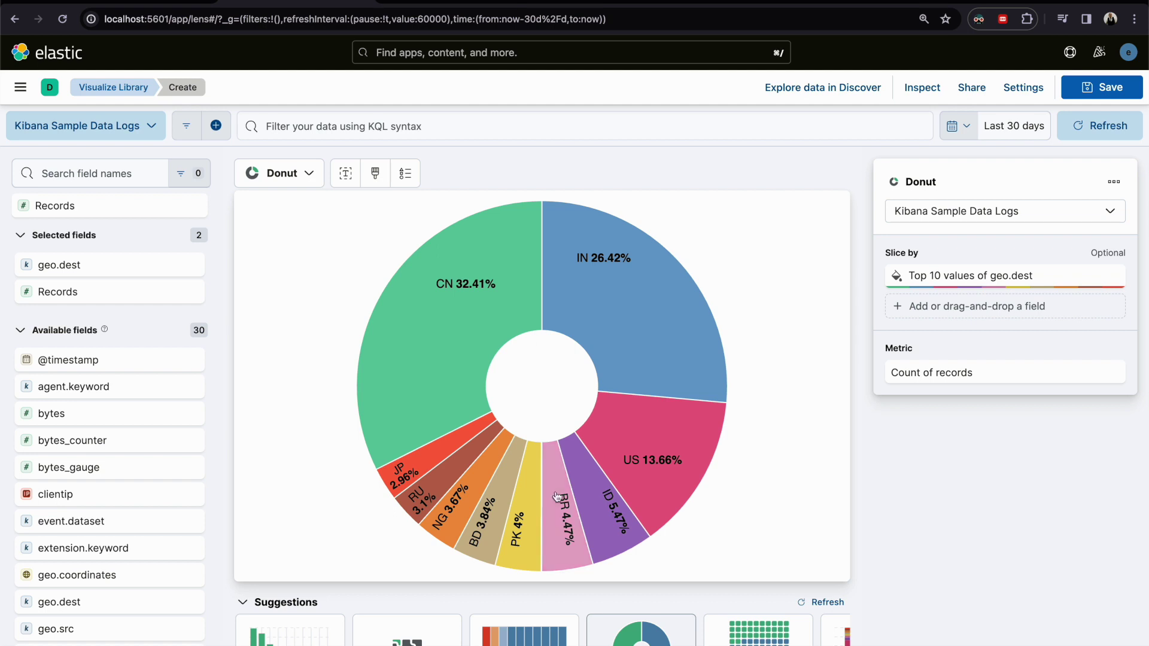
{"action": "left_click", "coordinate": [526, 634]}
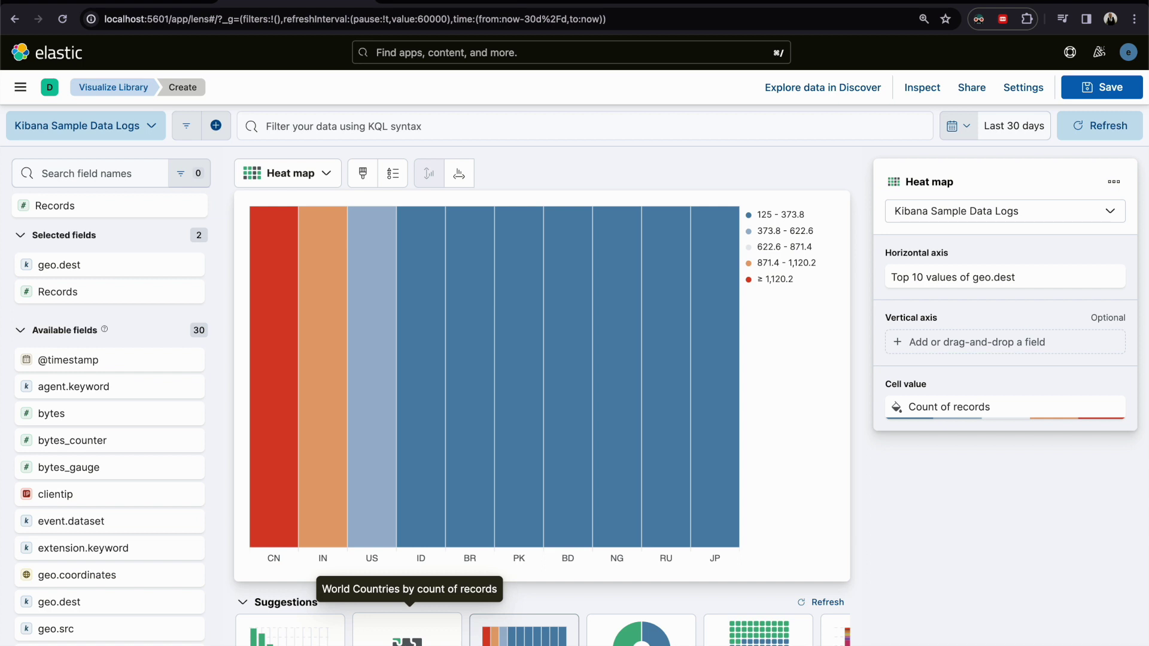
{"action": "left_click", "coordinate": [409, 628]}
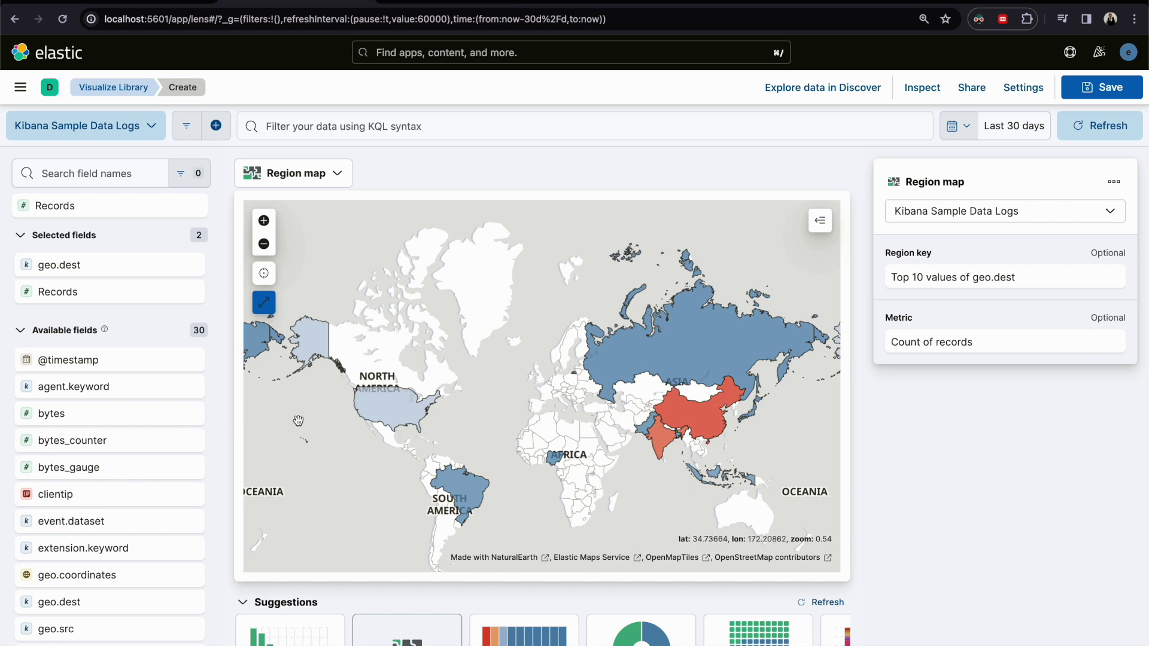
{"action": "mouse_move", "coordinate": [348, 413]}
{"action": "left_mouse_down"}
{"action": "mouse_move", "coordinate": [388, 396]}
{"action": "mouse_move", "coordinate": [323, 382]}
{"action": "left_mouse_up"}
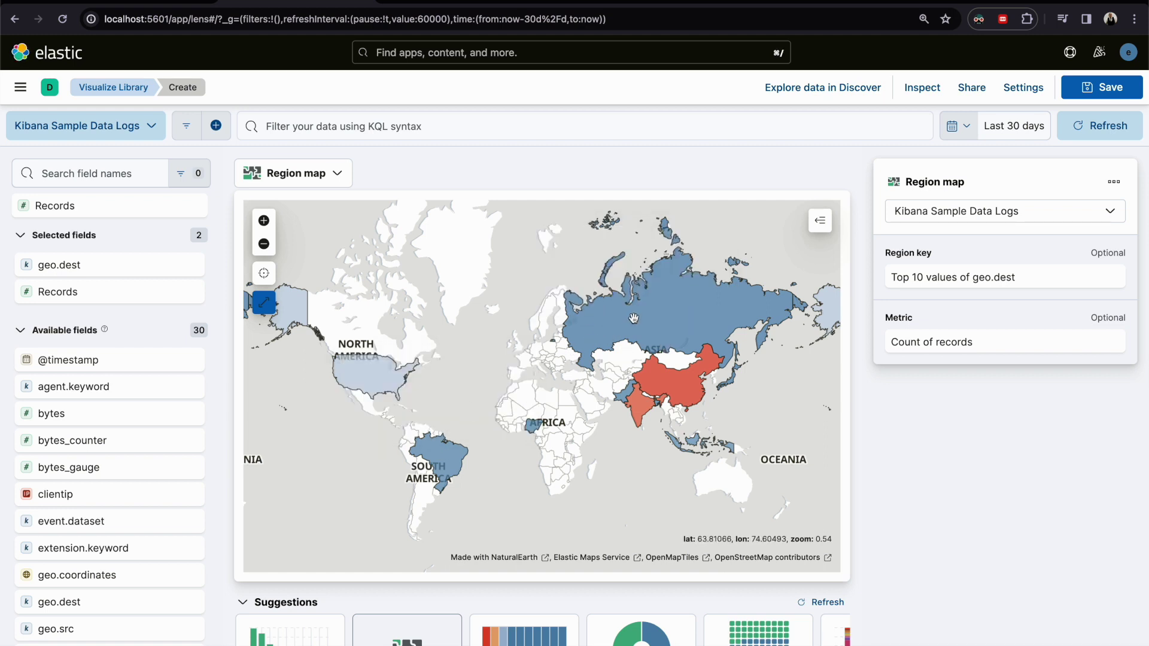
{"action": "mouse_move", "coordinate": [672, 393]}
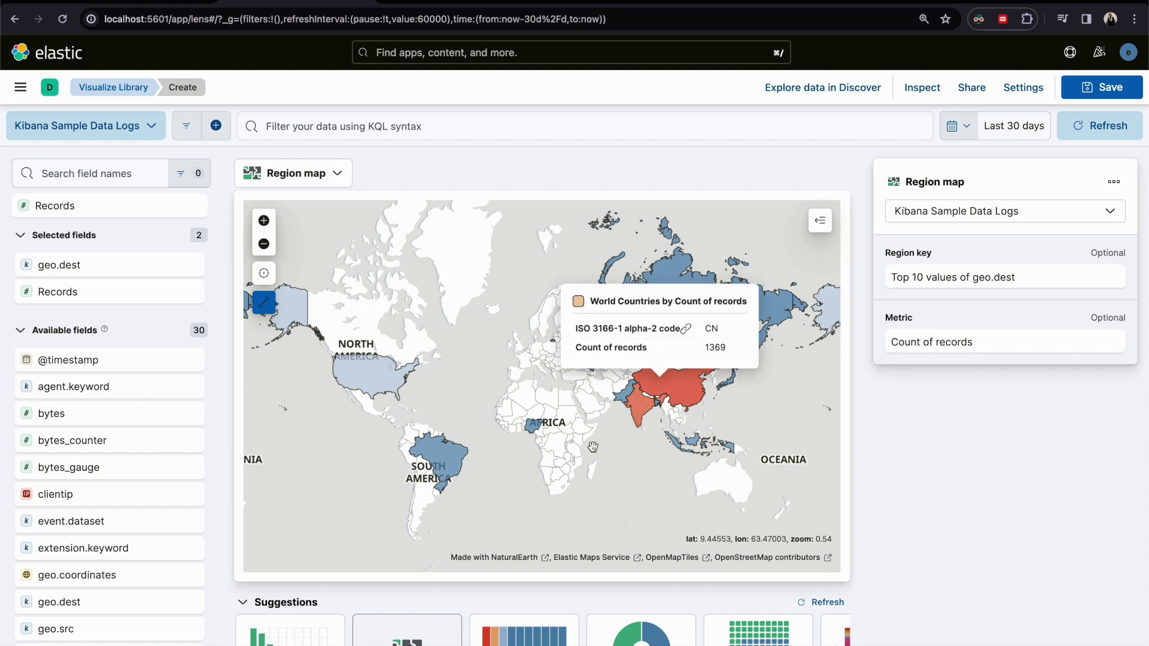
{"action": "scroll", "coordinate": [718, 629], "scroll_direction": "right", "scroll_amount": 2}
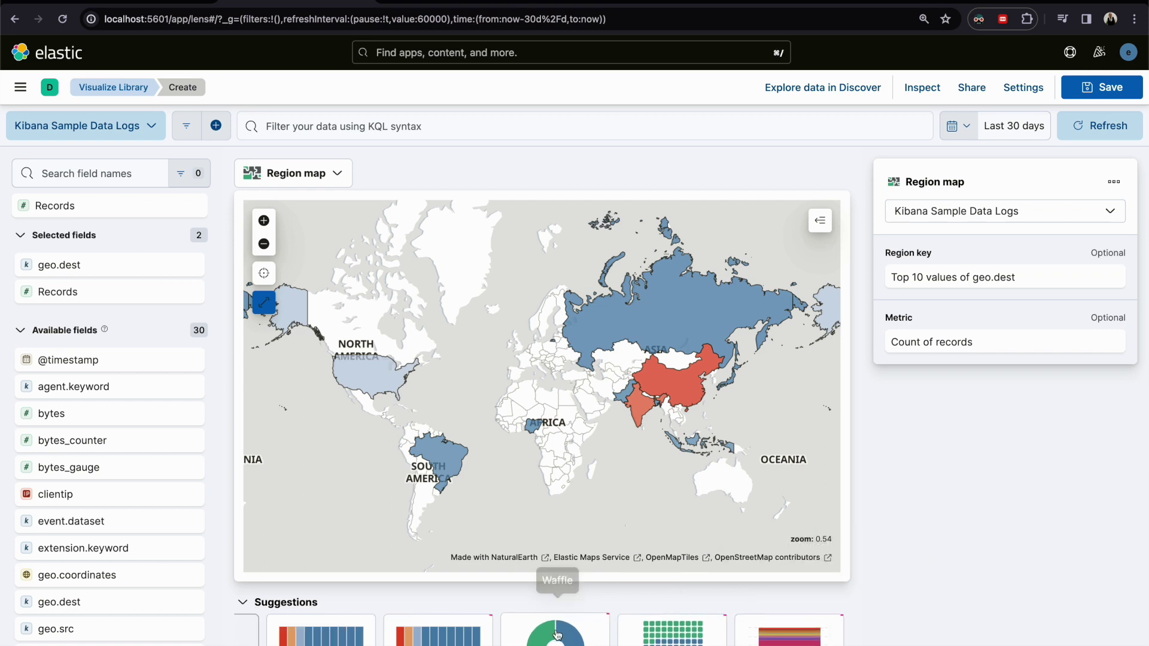
{"action": "scroll", "coordinate": [557, 629], "scroll_direction": "left", "scroll_amount": 2}
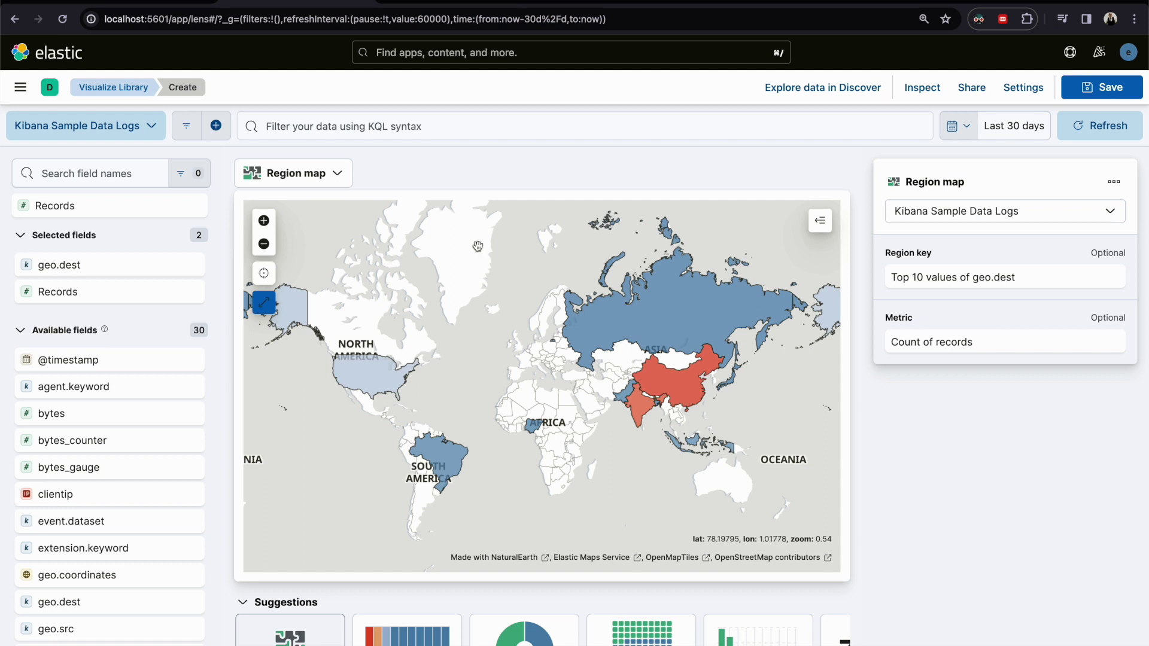
Change the chart type to Table, then to Bar horizontal
{"action": "left_click", "coordinate": [334, 175]}
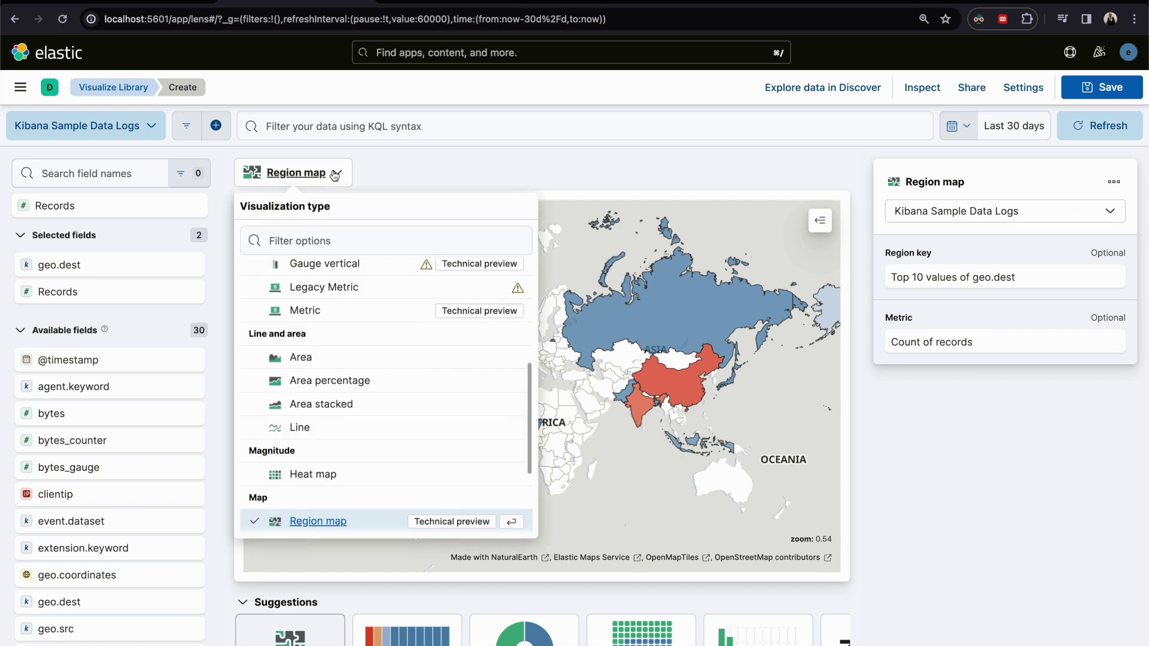
{"action": "scroll", "coordinate": [414, 331], "scroll_direction": "up", "scroll_amount": 2}
{"action": "scroll", "coordinate": [415, 332], "scroll_direction": "up", "scroll_amount": 3}
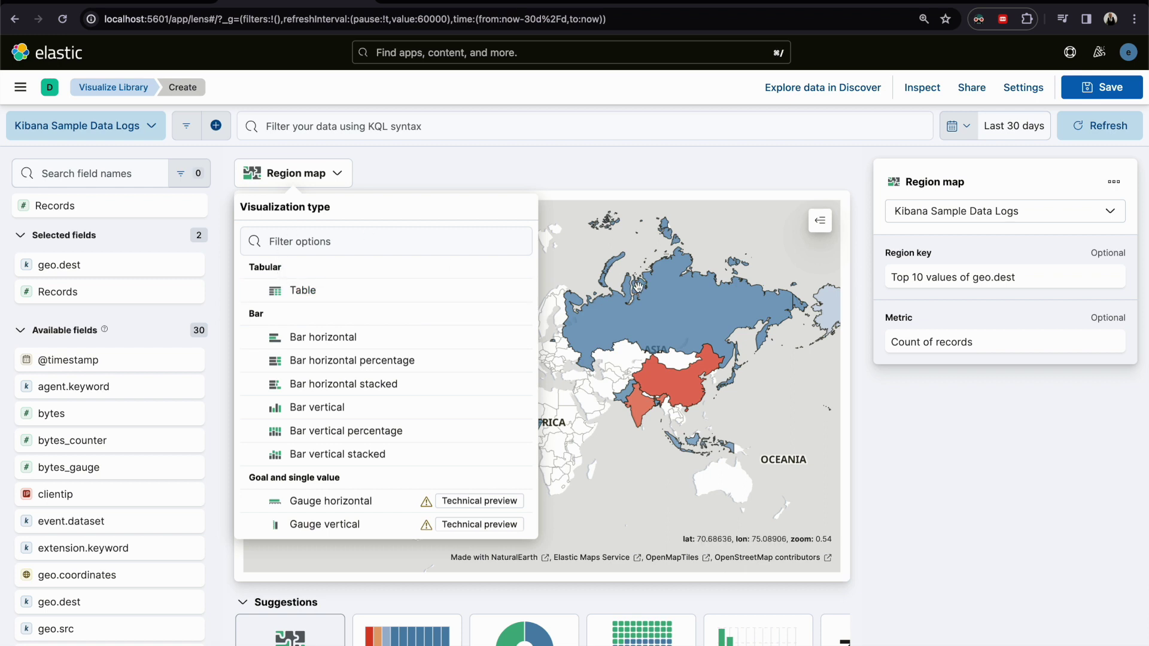
{"action": "left_click", "coordinate": [303, 290]}
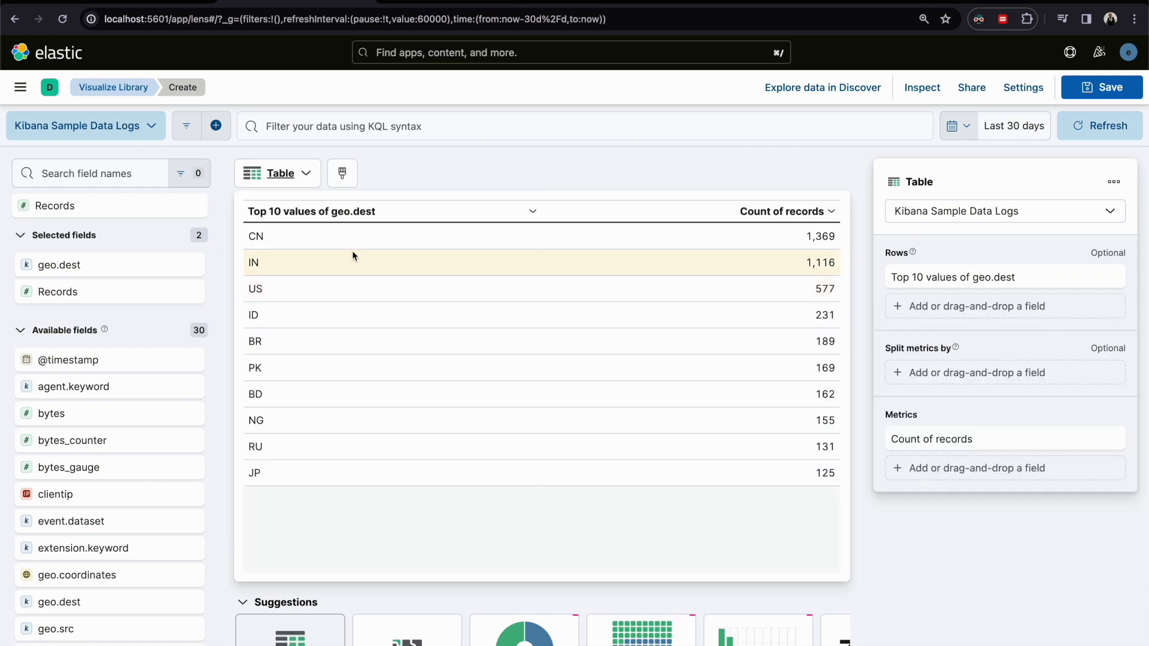
{"action": "left_click", "coordinate": [292, 173]}
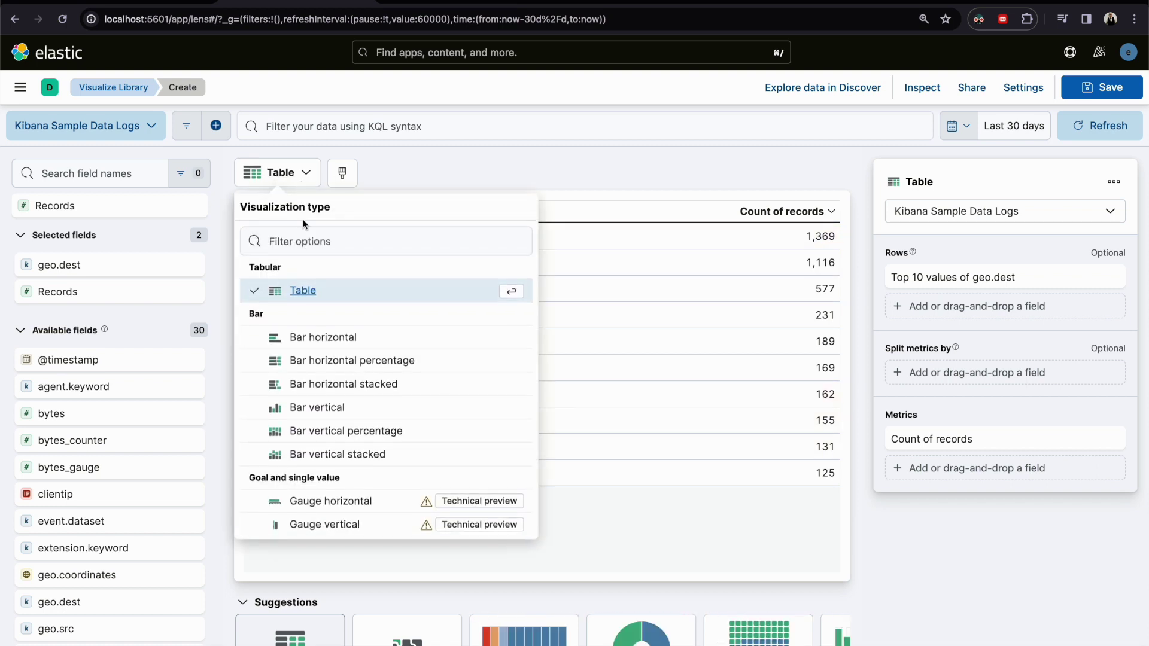
{"action": "left_click", "coordinate": [323, 337]}
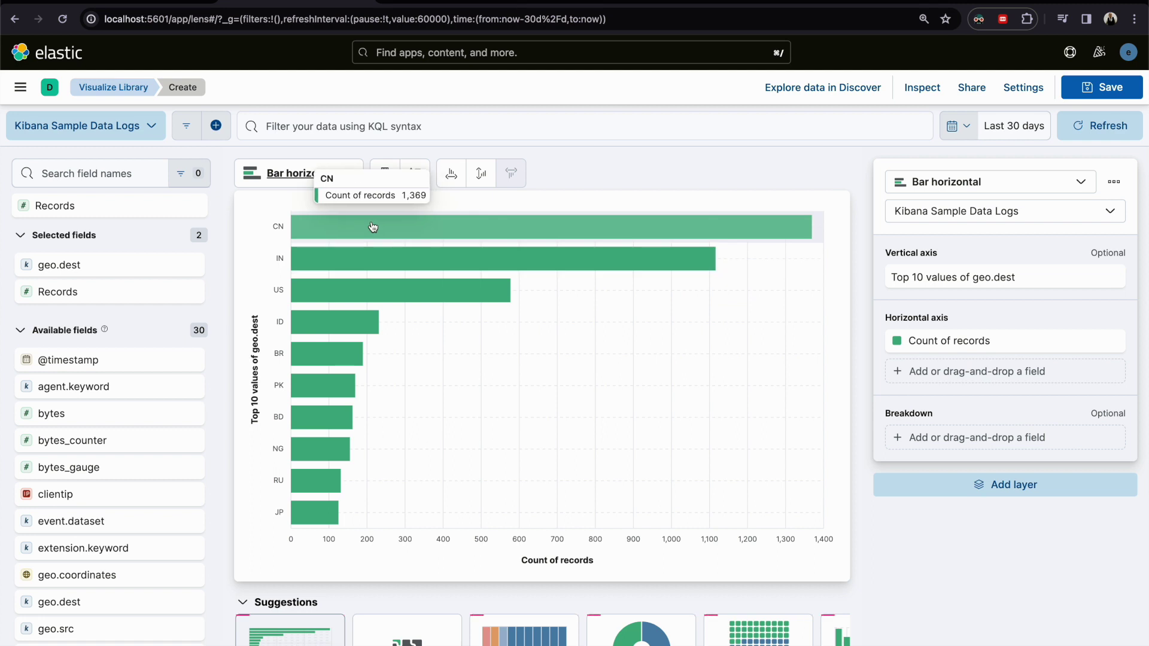
Change the chart type to Area, then to Pie under Proportion
{"action": "left_click", "coordinate": [301, 172]}
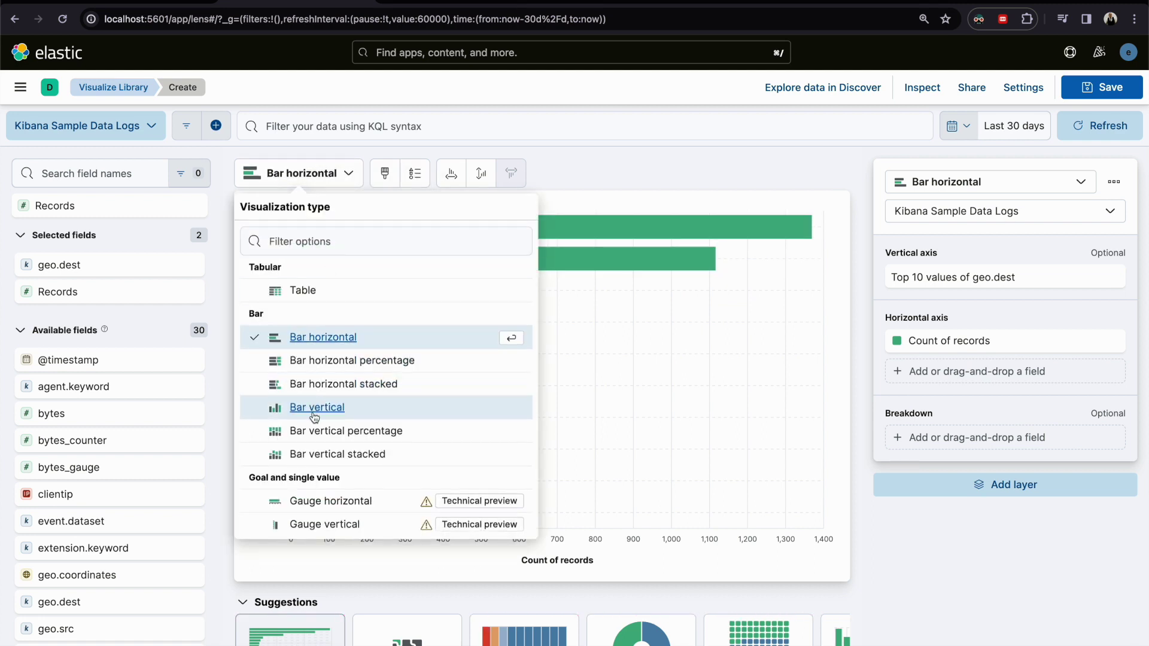
{"action": "scroll", "coordinate": [314, 415], "scroll_direction": "down", "scroll_amount": 2}
{"action": "scroll", "coordinate": [338, 413], "scroll_direction": "down", "scroll_amount": 2}
{"action": "scroll", "coordinate": [342, 450], "scroll_direction": "down", "scroll_amount": 2}
{"action": "scroll", "coordinate": [351, 478], "scroll_direction": "down", "scroll_amount": 1}
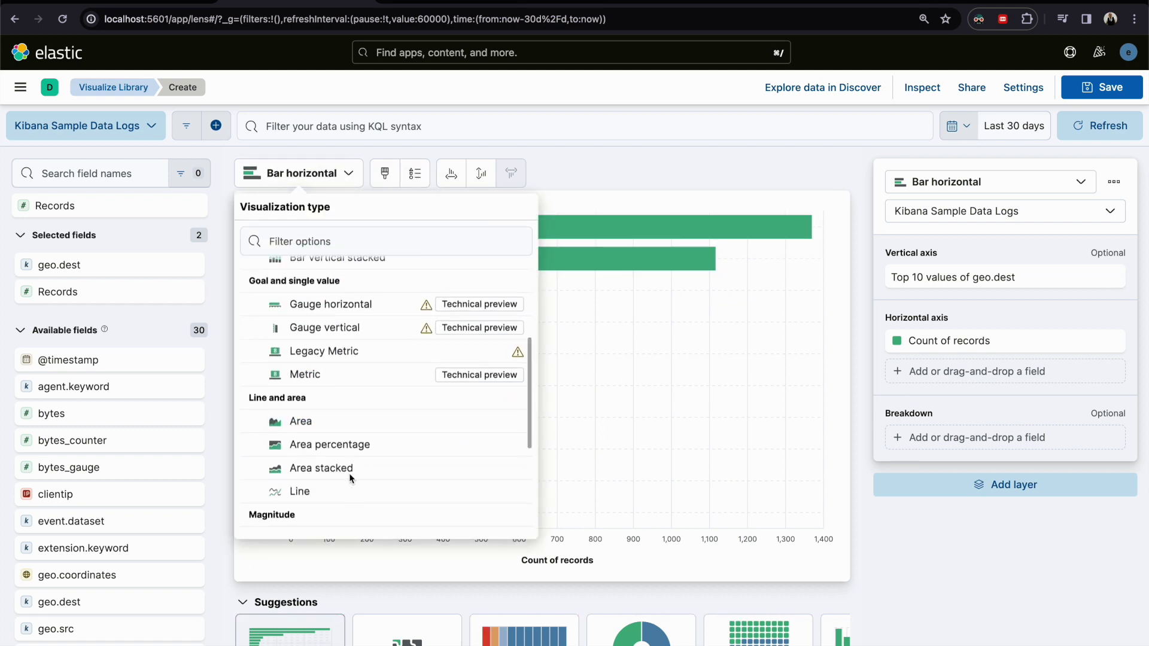
{"action": "left_click", "coordinate": [300, 421]}
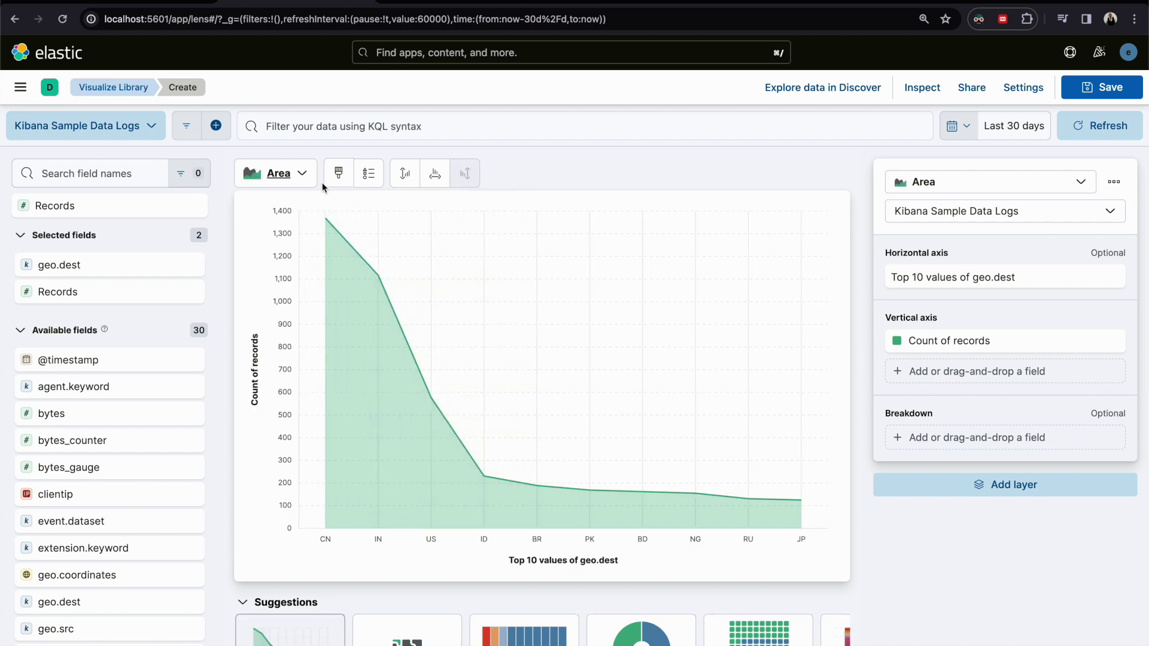
{"action": "left_click", "coordinate": [278, 173]}
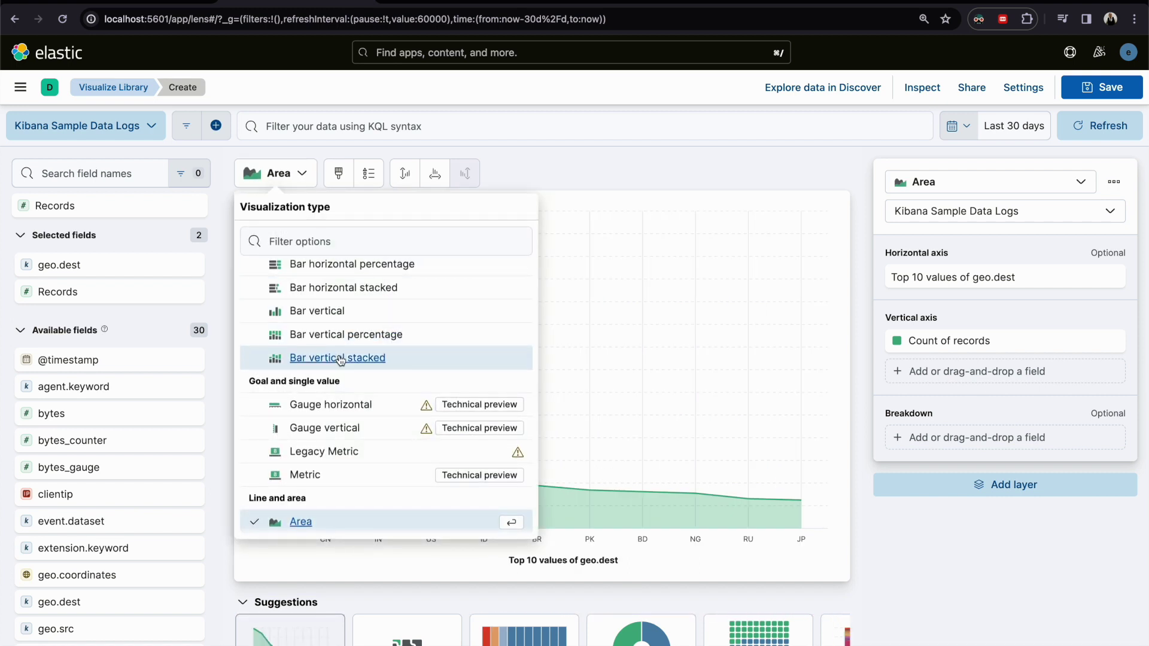
{"action": "scroll", "coordinate": [339, 359], "scroll_direction": "down", "scroll_amount": 3}
{"action": "scroll", "coordinate": [339, 360], "scroll_direction": "down", "scroll_amount": 3}
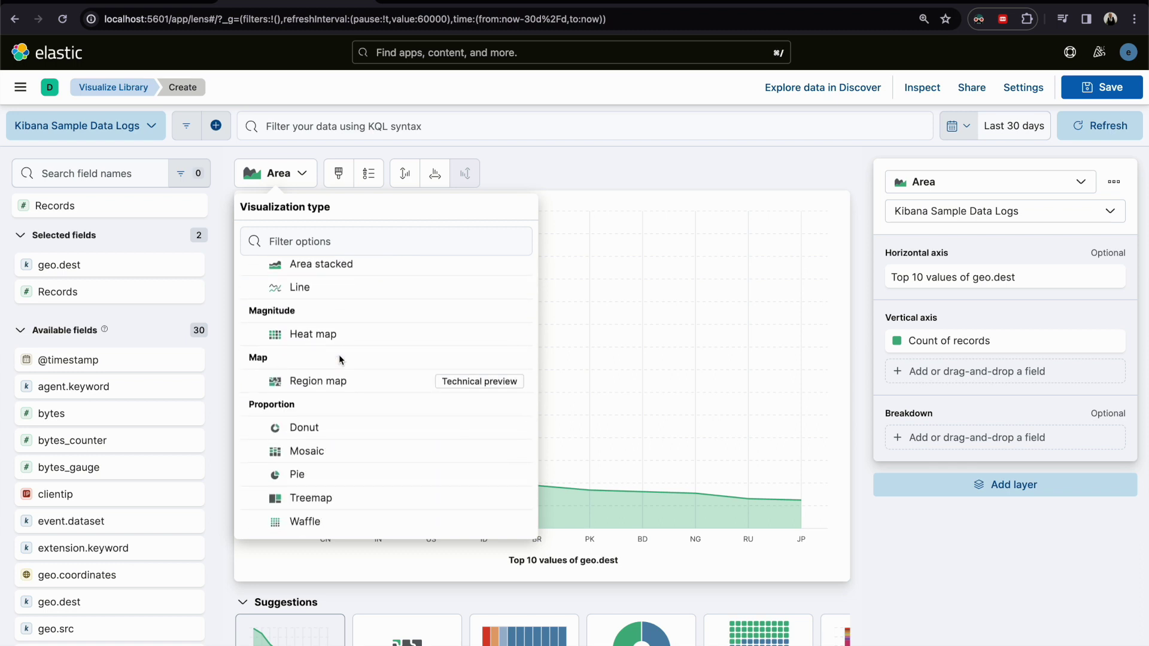
{"action": "left_click", "coordinate": [304, 474]}
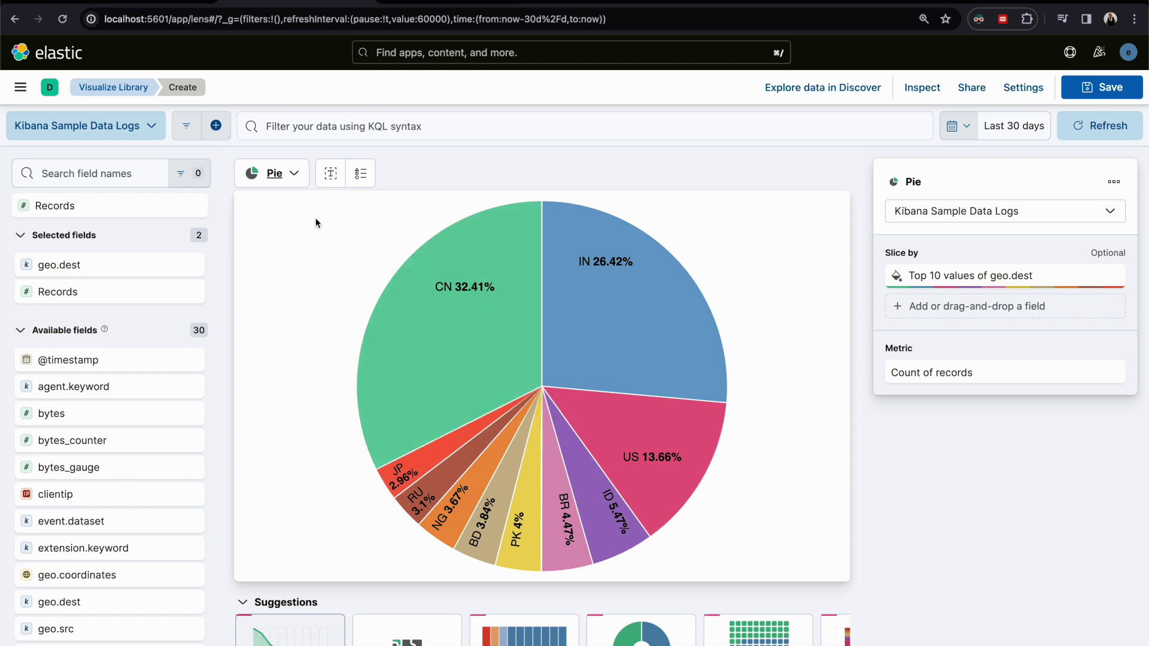
Open and close the chart type list twice, keeping the pie chart unchanged
{"action": "left_click", "coordinate": [279, 173]}
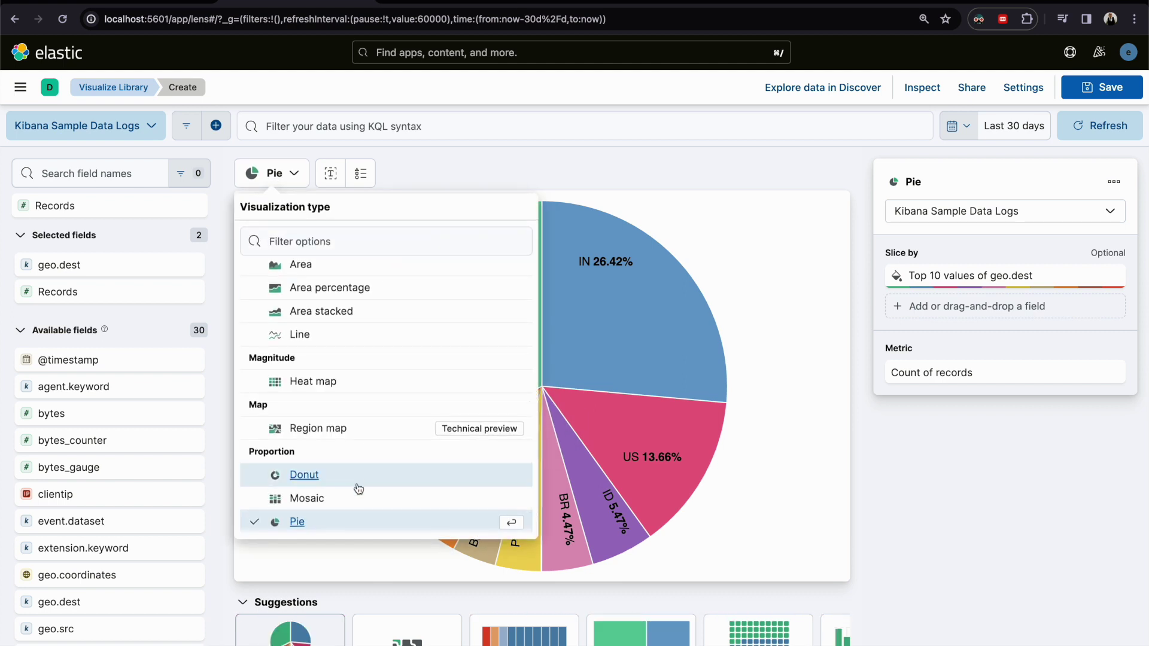
{"action": "scroll", "coordinate": [357, 484], "scroll_direction": "up", "scroll_amount": 5}
{"action": "scroll", "coordinate": [357, 484], "scroll_direction": "up", "scroll_amount": 3}
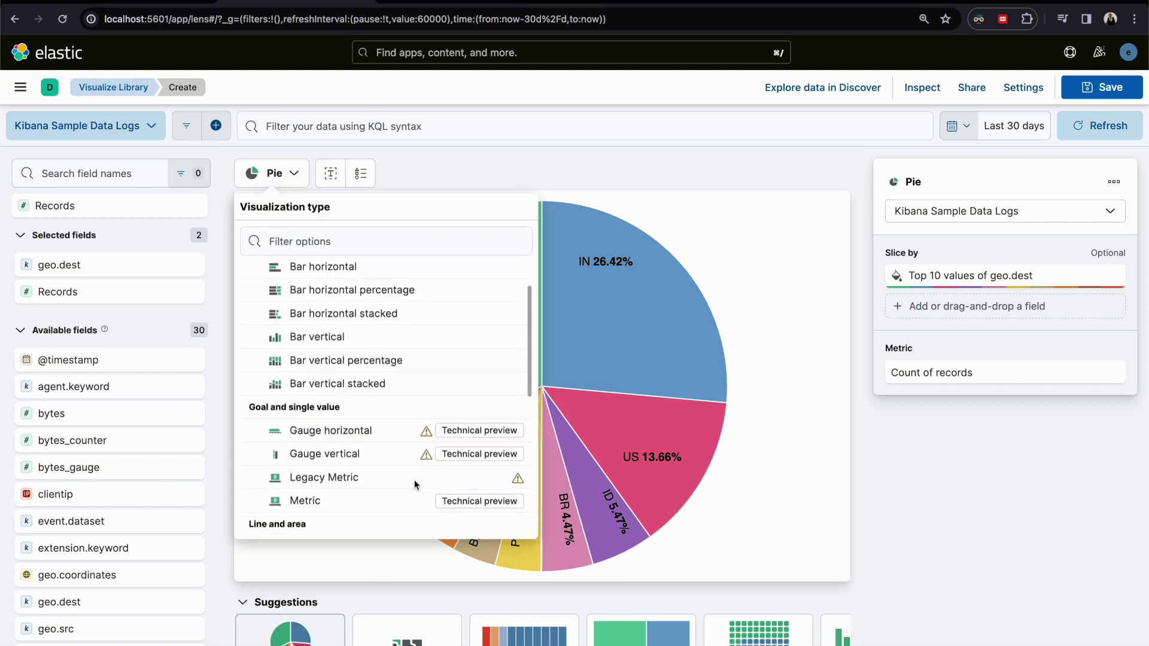
{"action": "scroll", "coordinate": [415, 485], "scroll_direction": "down", "scroll_amount": 1}
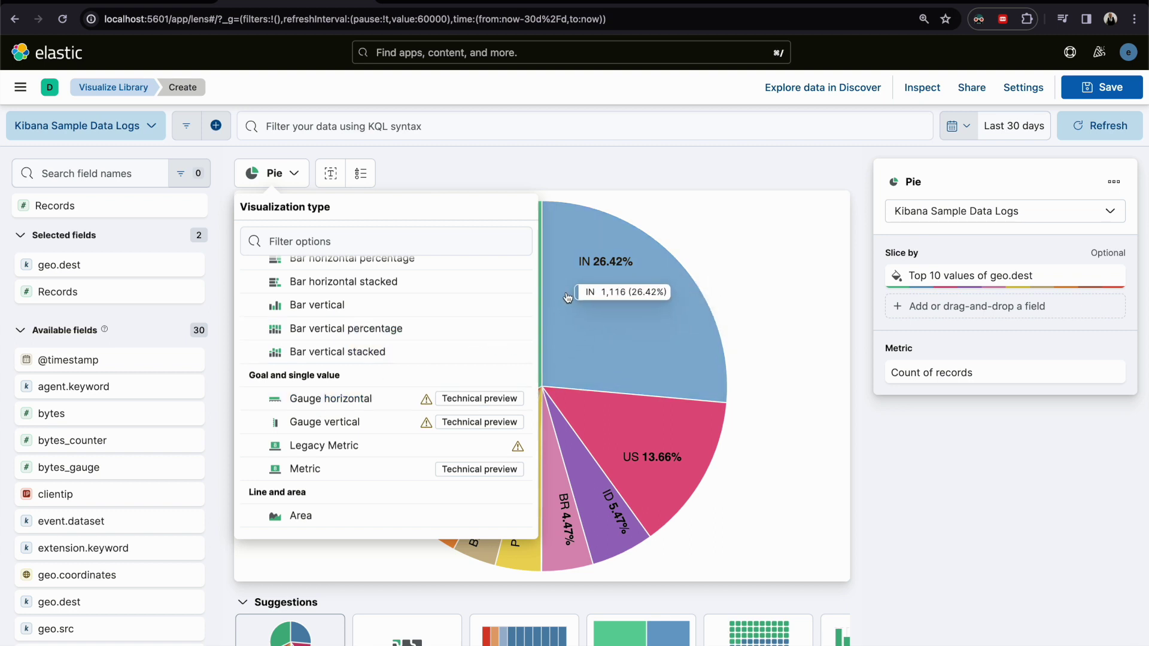
{"action": "scroll", "coordinate": [425, 376], "scroll_direction": "up", "scroll_amount": 3}
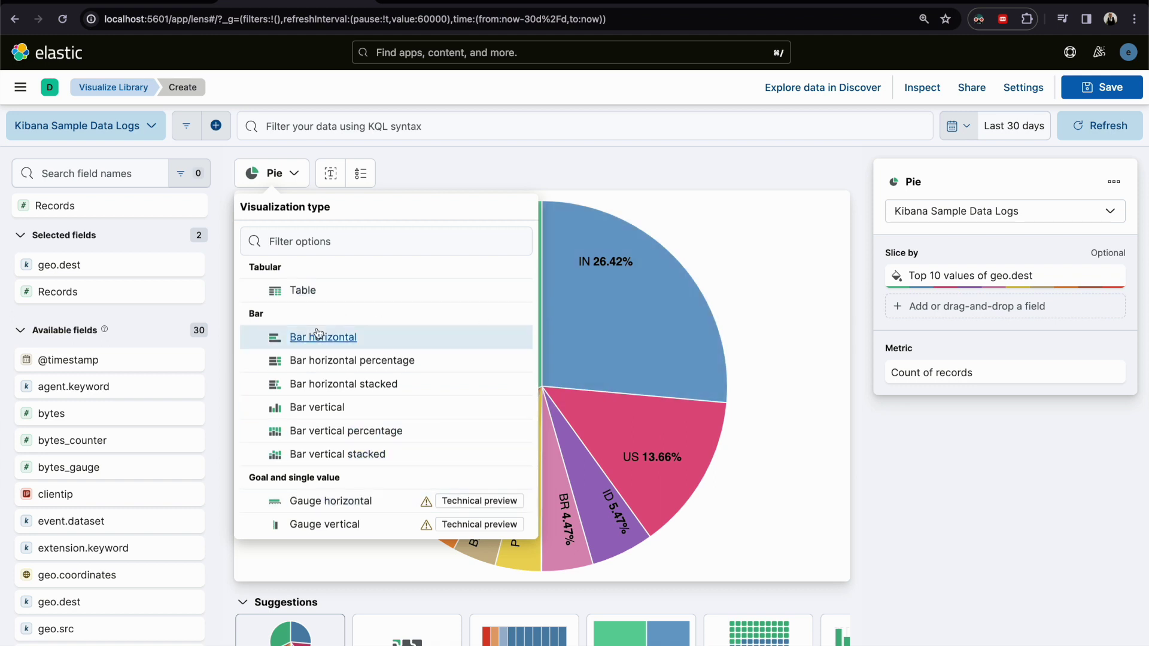
{"action": "scroll", "coordinate": [344, 414], "scroll_direction": "down", "scroll_amount": 2}
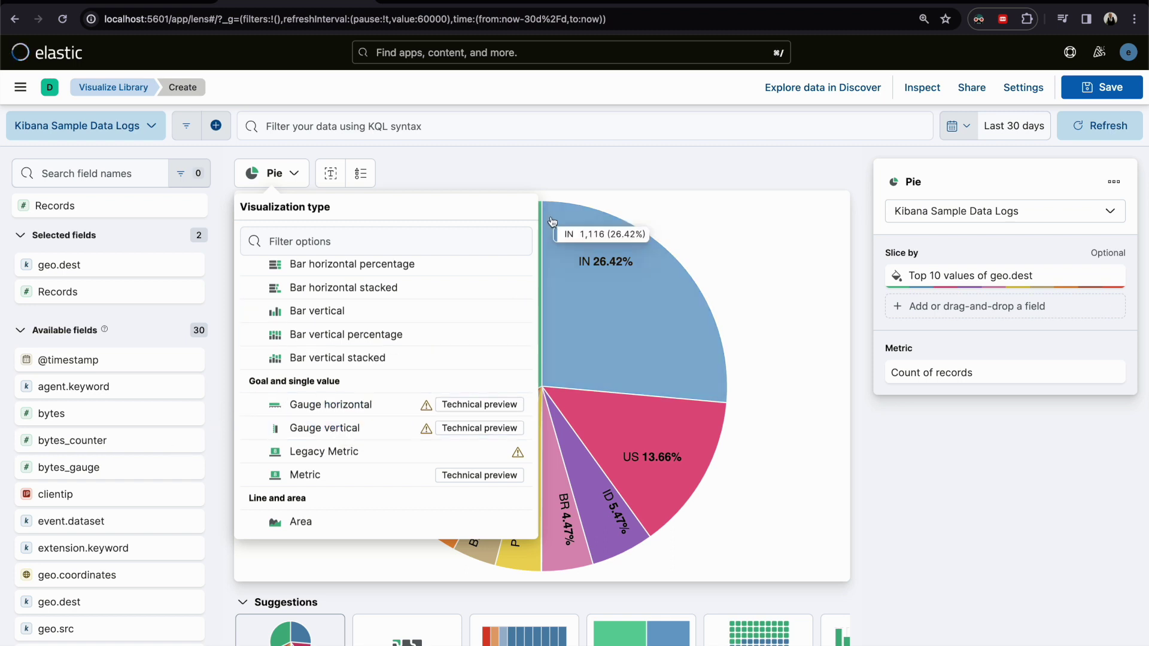
{"action": "left_click", "coordinate": [561, 182]}
{"action": "left_click", "coordinate": [293, 173]}
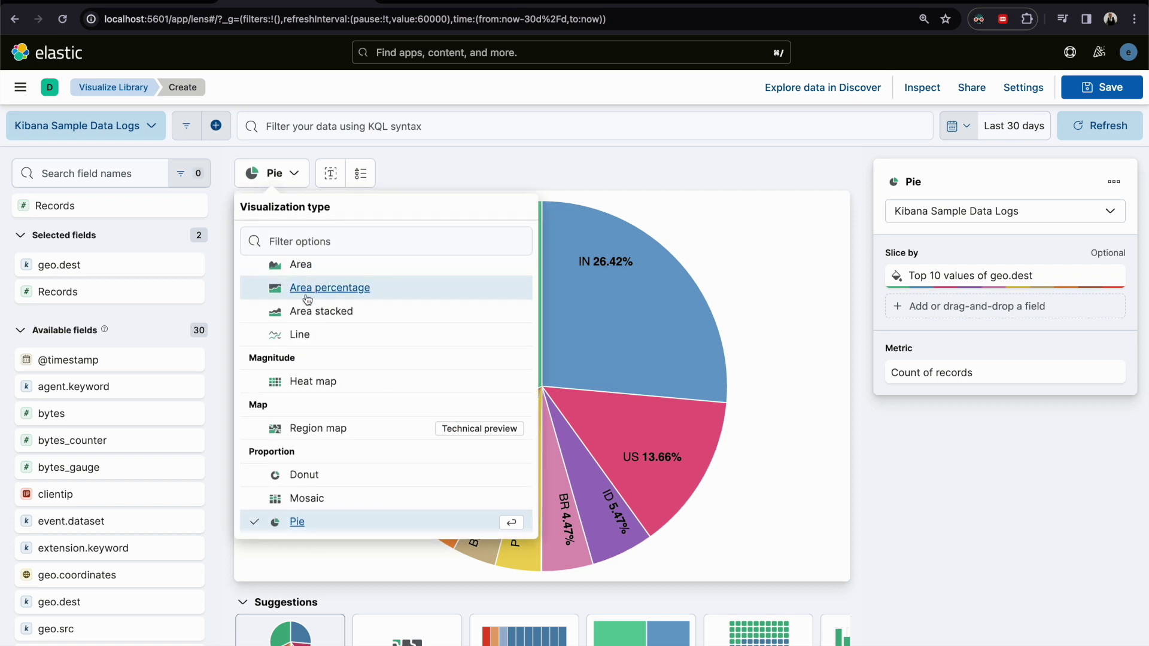
{"action": "scroll", "coordinate": [350, 305], "scroll_direction": "up", "scroll_amount": 1}
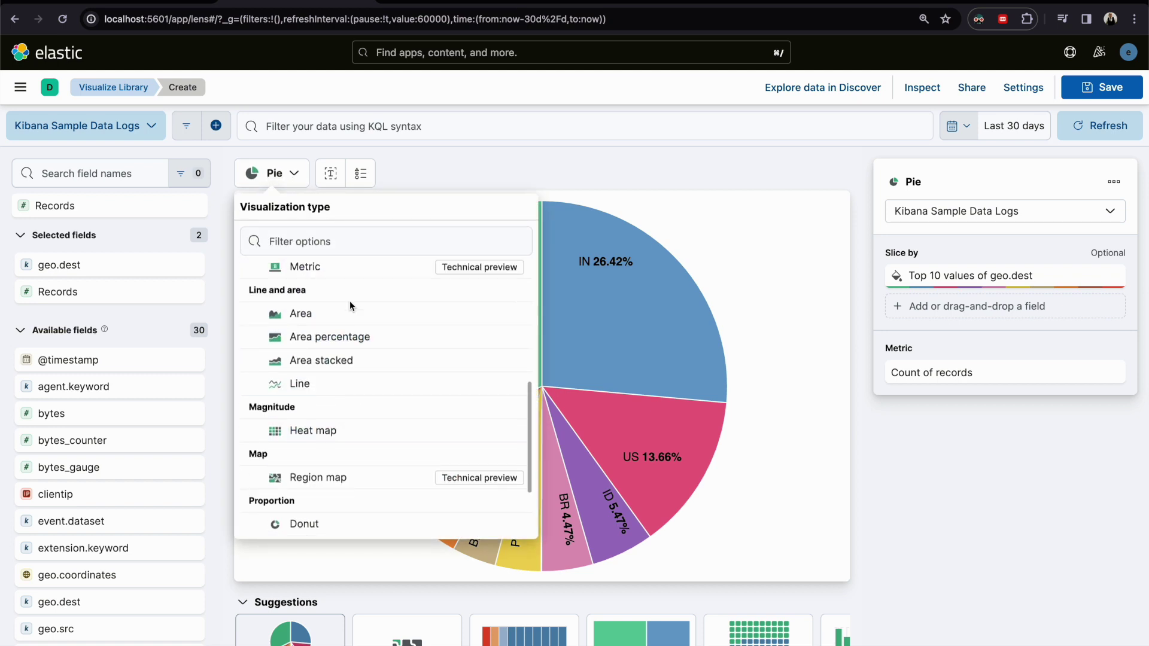
{"action": "scroll", "coordinate": [351, 306], "scroll_direction": "up", "scroll_amount": 3}
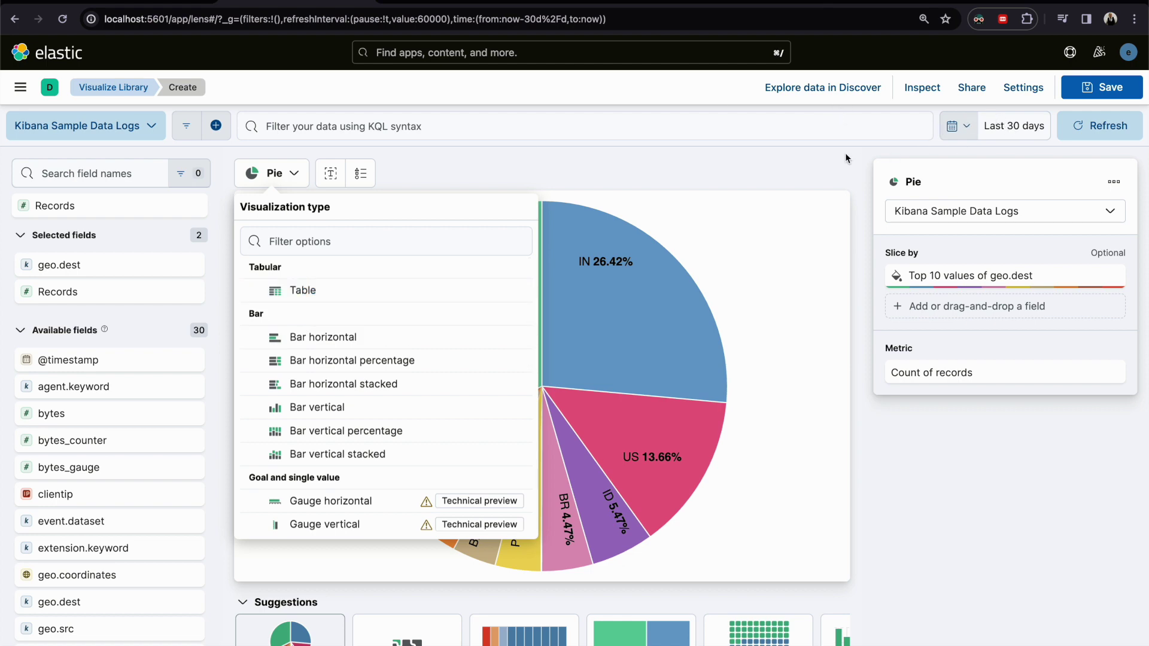
{"action": "left_click", "coordinate": [774, 156]}
Save the visualization as 'topic 2.8' with dashboard None and tag 'dev', added to the library
{"action": "left_click", "coordinate": [1102, 87]}
{"action": "type", "text": "topic 2.8"}
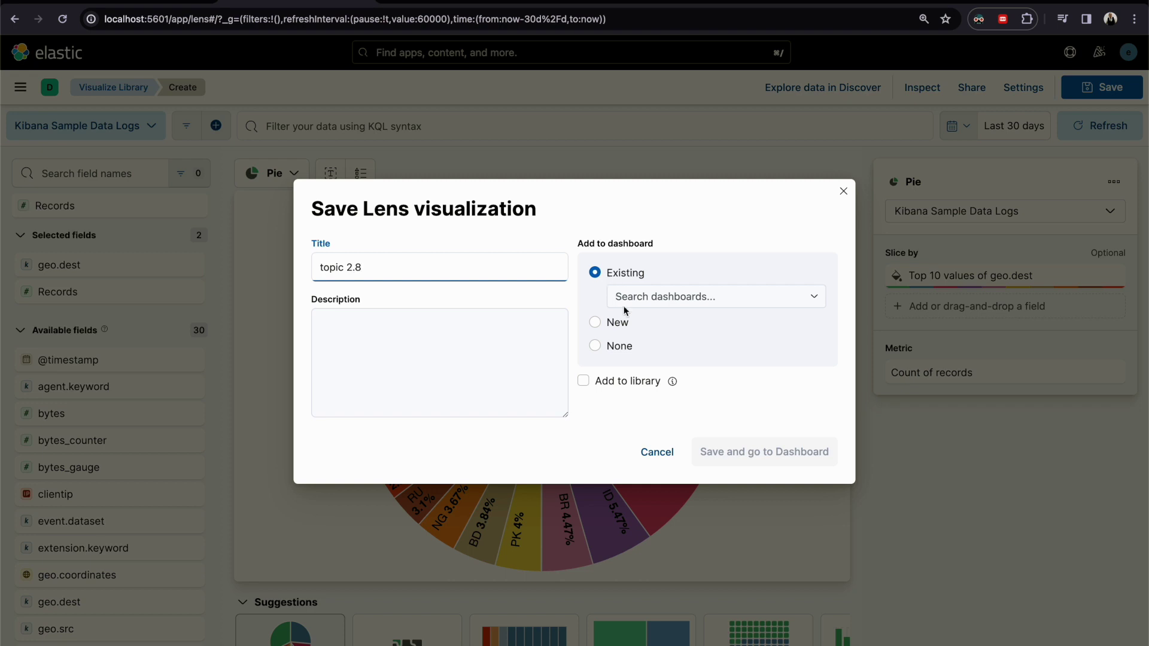
{"action": "left_click", "coordinate": [620, 346]}
{"action": "left_click", "coordinate": [422, 431]}
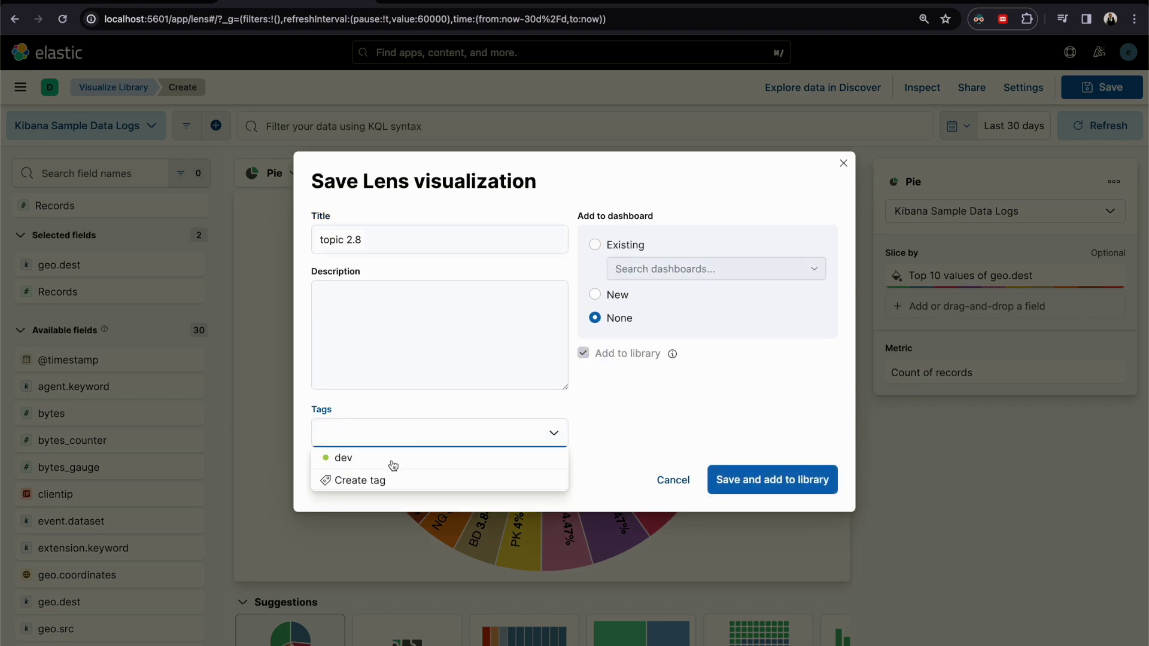
{"action": "left_click", "coordinate": [344, 458]}
{"action": "left_click", "coordinate": [772, 481]}
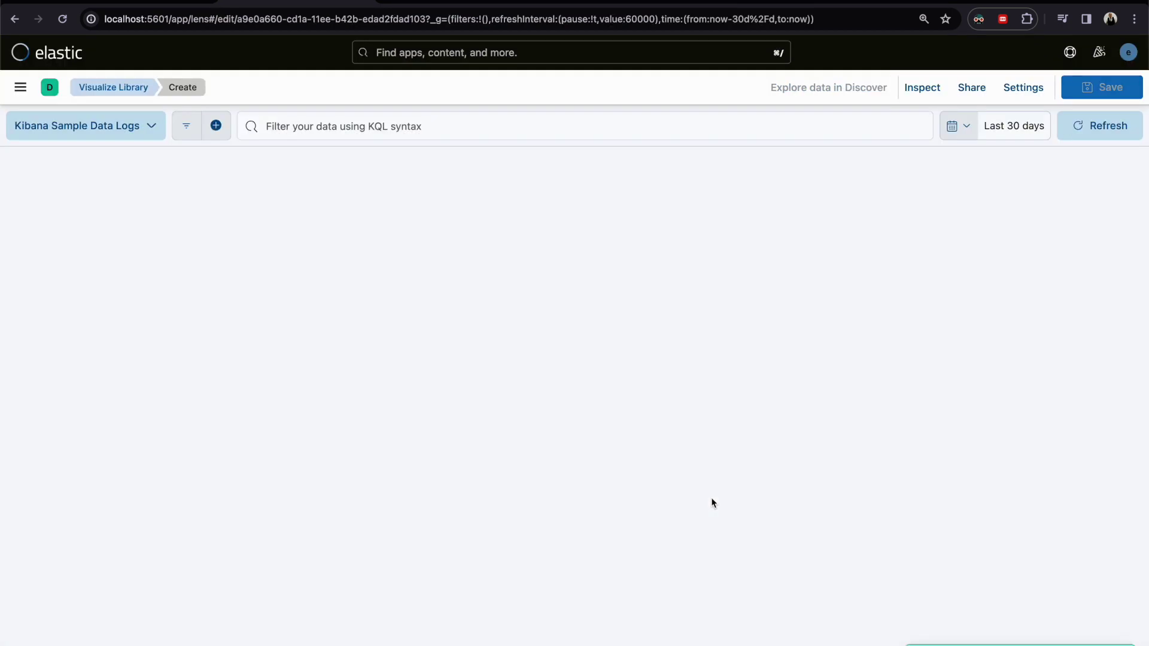